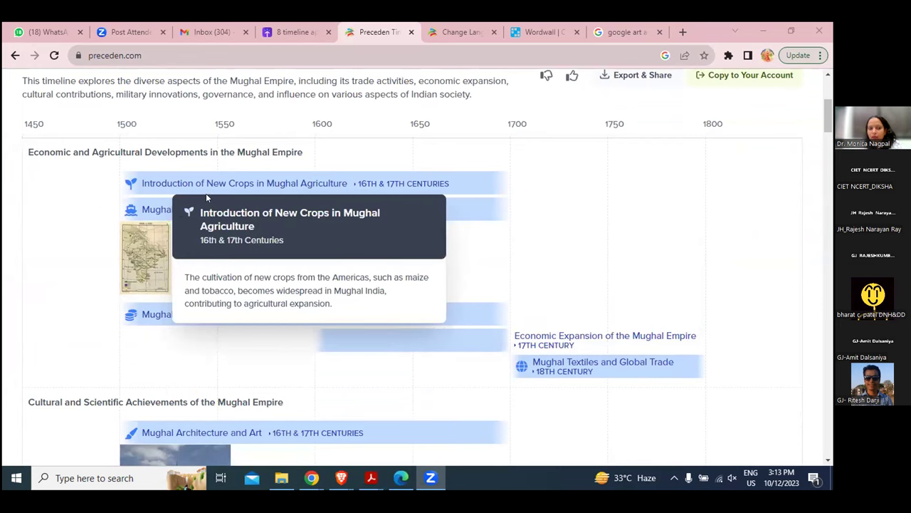
- Examine the Mughal Era timeline's event bars and their details, from the economic developments through the founding and expansion section
{"action": "mouse_move", "coordinate": [208, 213]}
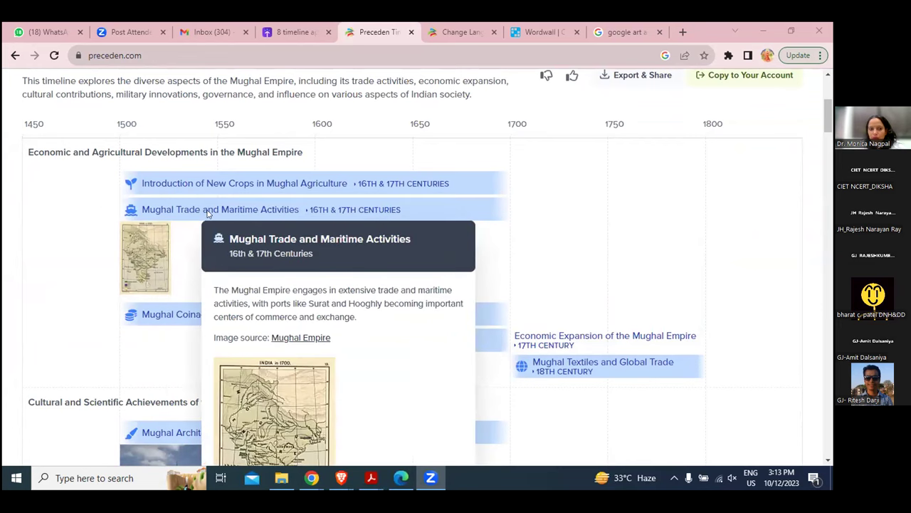
{"action": "scroll", "coordinate": [208, 216], "scroll_direction": "down", "scroll_amount": 1}
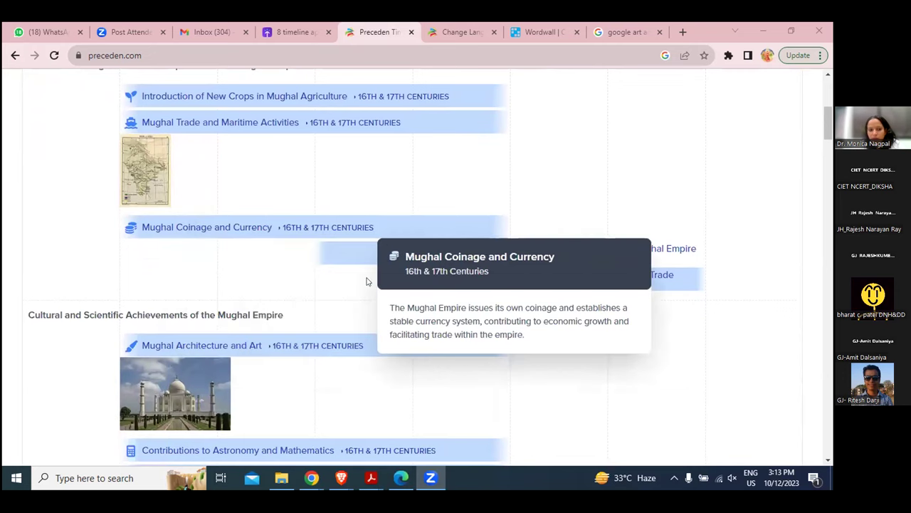
{"action": "scroll", "coordinate": [336, 328], "scroll_direction": "down", "scroll_amount": 2}
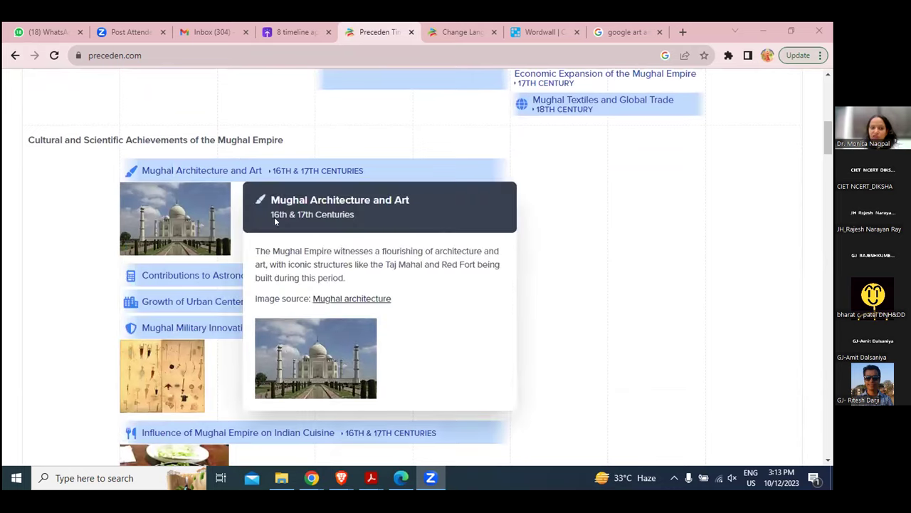
{"action": "scroll", "coordinate": [317, 226], "scroll_direction": "down", "scroll_amount": 2}
{"action": "scroll", "coordinate": [317, 227], "scroll_direction": "down", "scroll_amount": 4}
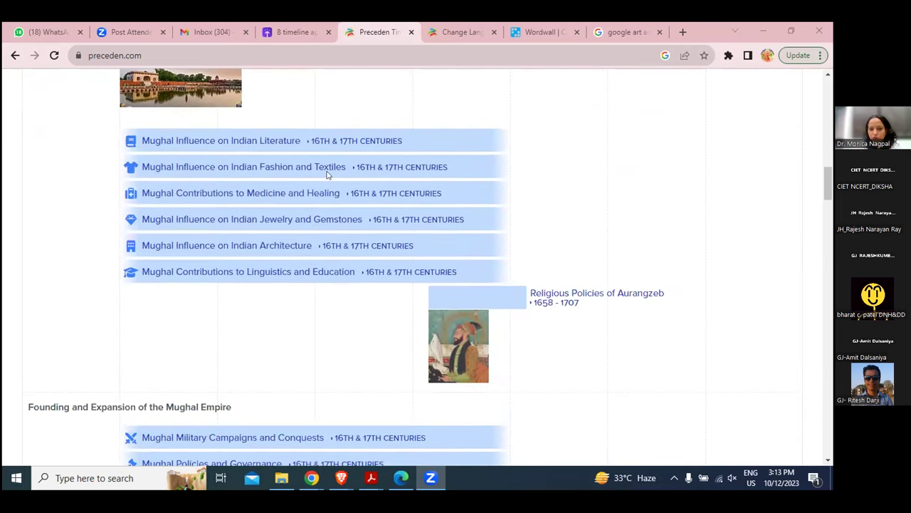
{"action": "scroll", "coordinate": [313, 214], "scroll_direction": "down", "scroll_amount": 1}
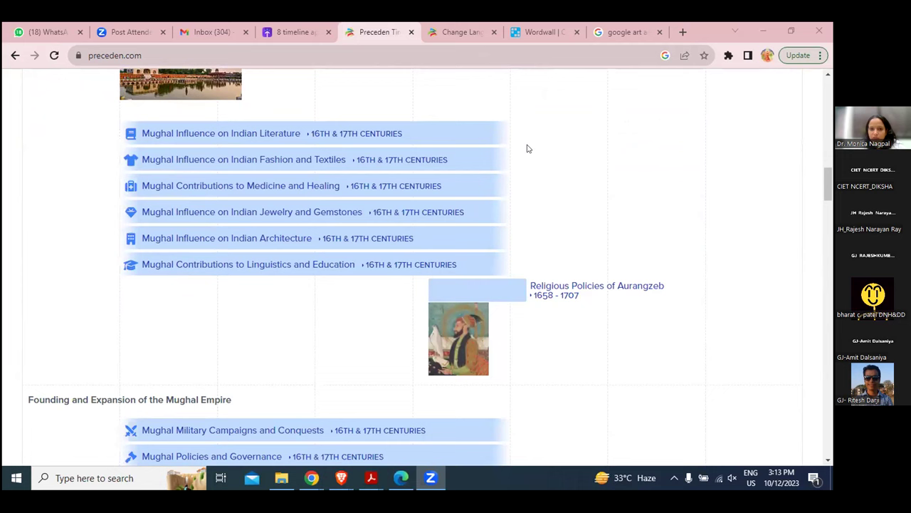
{"action": "scroll", "coordinate": [523, 153], "scroll_direction": "up", "scroll_amount": 1}
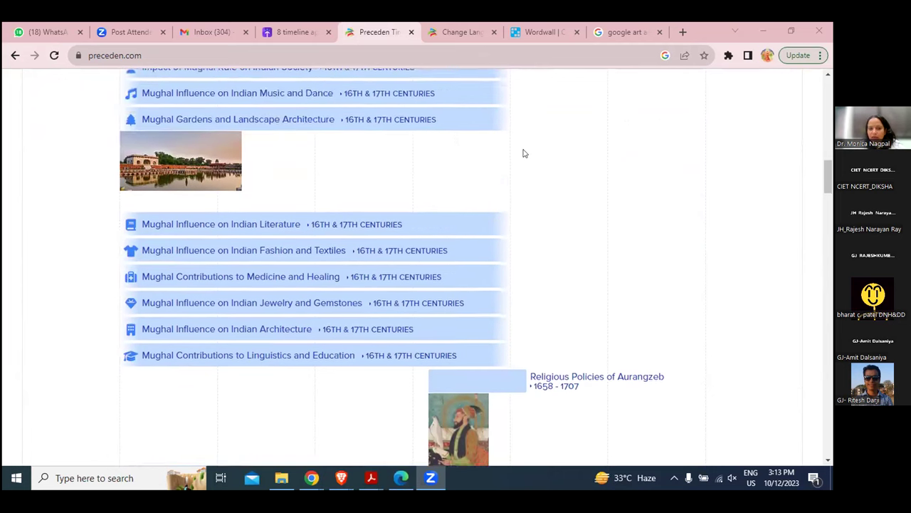
{"action": "scroll", "coordinate": [523, 153], "scroll_direction": "down", "scroll_amount": 1}
{"action": "scroll", "coordinate": [523, 154], "scroll_direction": "down", "scroll_amount": 4}
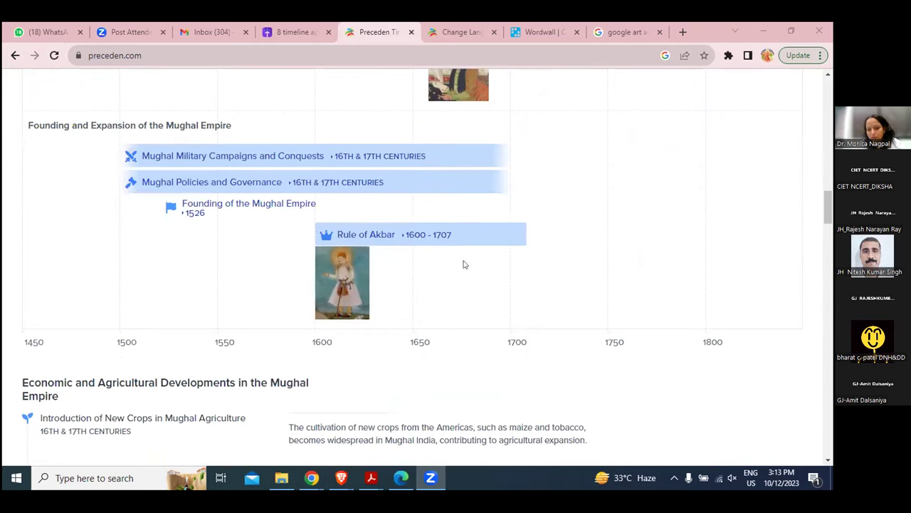
{"action": "scroll", "coordinate": [463, 262], "scroll_direction": "up", "scroll_amount": 15}
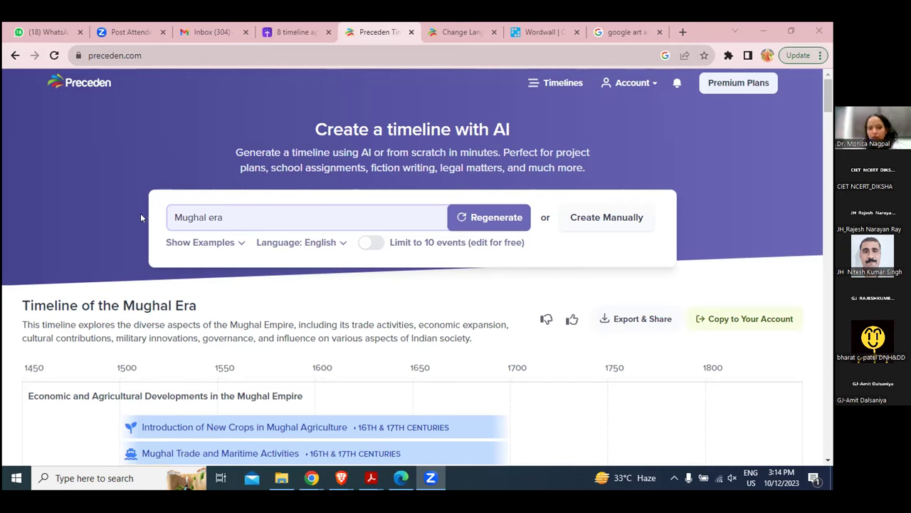
- Review the timeline's topic and its economic and cultural sections again, and show the timeline's export and sharing options
{"action": "left_click", "coordinate": [192, 217]}
{"action": "key", "text": "ctrl+a"}
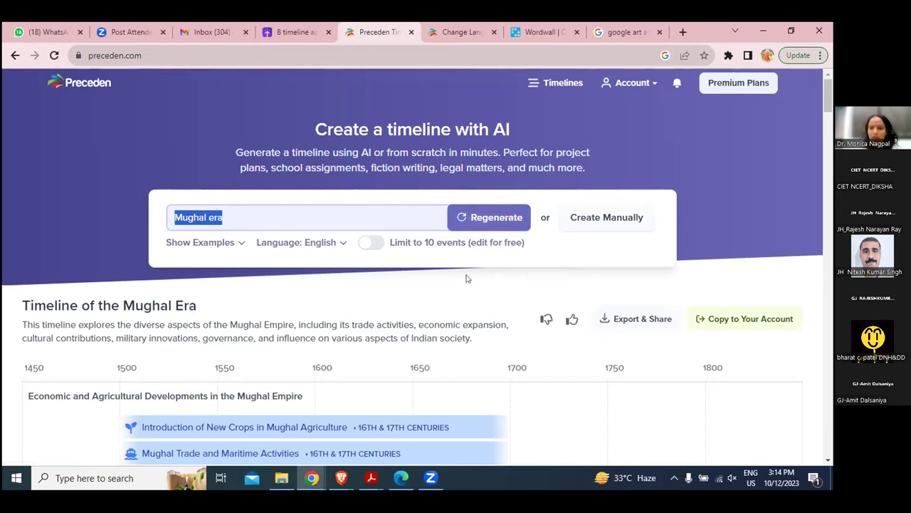
{"action": "scroll", "coordinate": [431, 324], "scroll_direction": "down", "scroll_amount": 1}
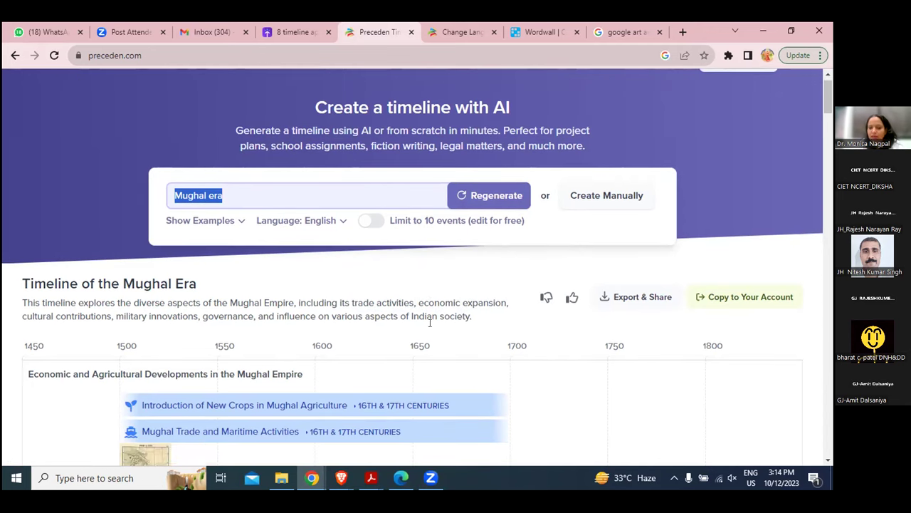
{"action": "scroll", "coordinate": [430, 324], "scroll_direction": "down", "scroll_amount": 3}
{"action": "scroll", "coordinate": [431, 329], "scroll_direction": "down", "scroll_amount": 10}
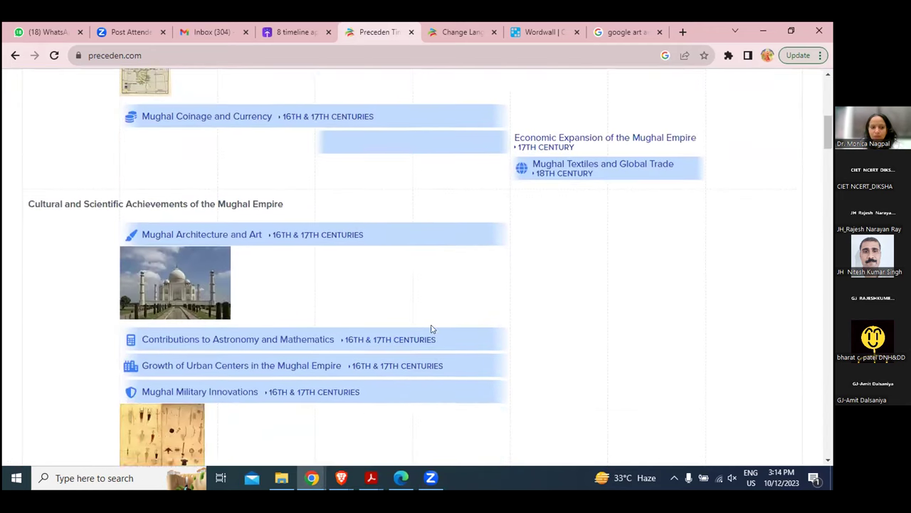
{"action": "scroll", "coordinate": [431, 329], "scroll_direction": "down", "scroll_amount": 3}
{"action": "scroll", "coordinate": [431, 329], "scroll_direction": "up", "scroll_amount": 8}
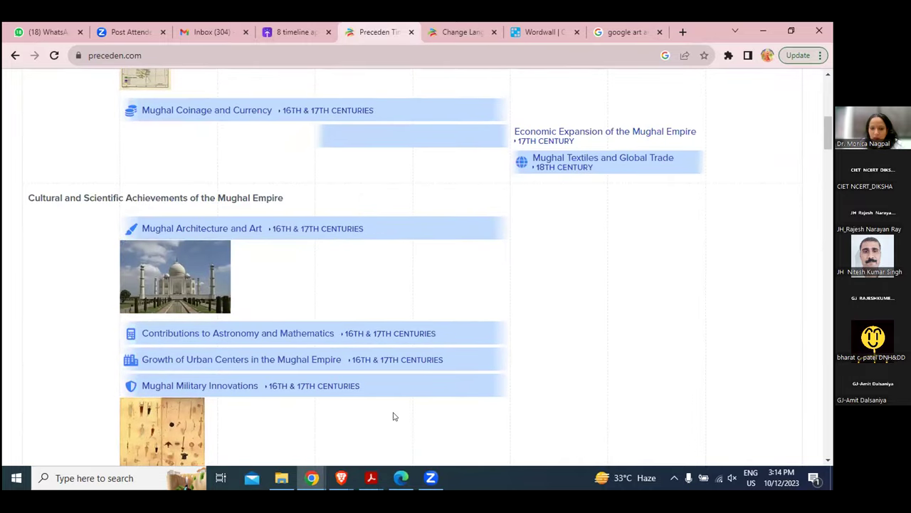
{"action": "scroll", "coordinate": [489, 309], "scroll_direction": "down", "scroll_amount": 2}
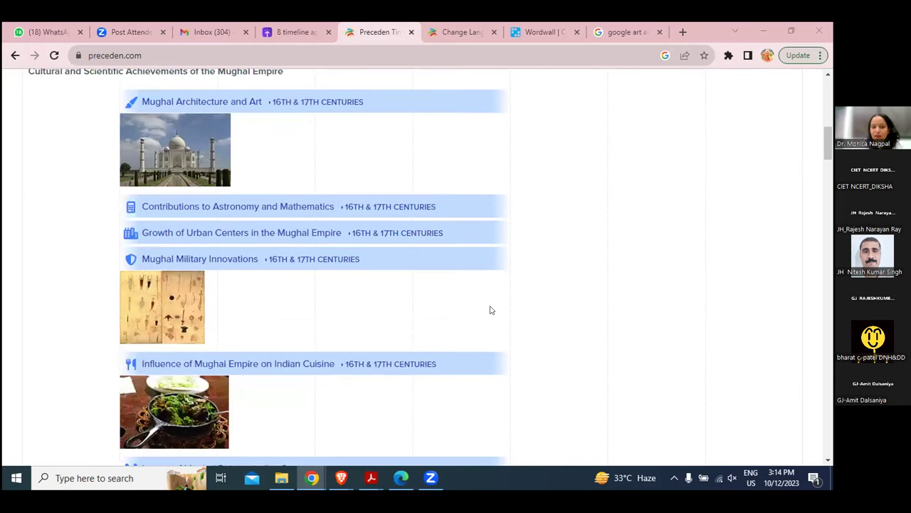
{"action": "scroll", "coordinate": [488, 309], "scroll_direction": "up", "scroll_amount": 6}
{"action": "mouse_move", "coordinate": [314, 316]}
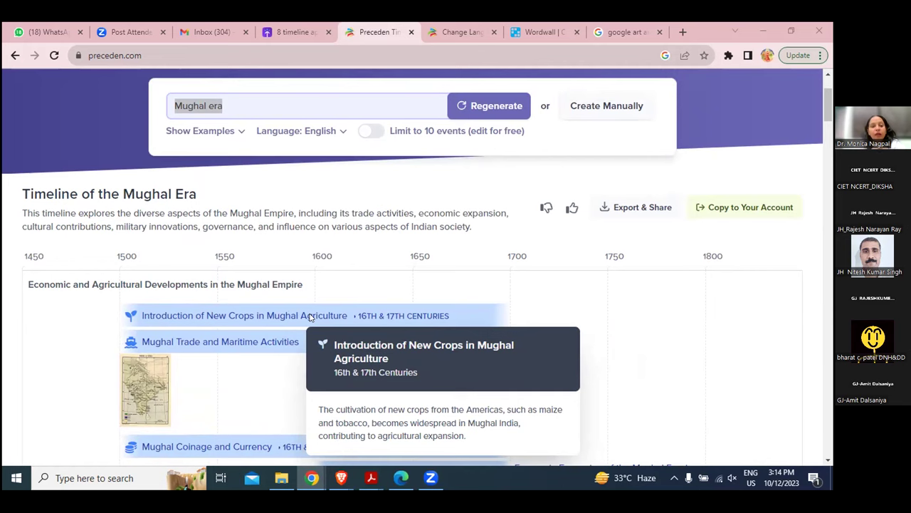
{"action": "left_click", "coordinate": [631, 210]}
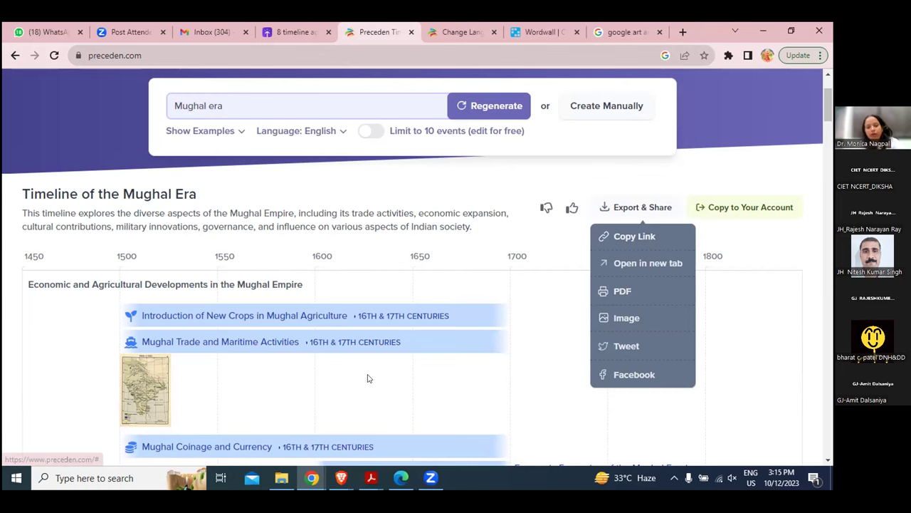
- Read through the written event descriptions below the chart, from the economic developments to the rule of Akbar
{"action": "scroll", "coordinate": [368, 378], "scroll_direction": "down", "scroll_amount": 1}
{"action": "scroll", "coordinate": [368, 378], "scroll_direction": "down", "scroll_amount": 10}
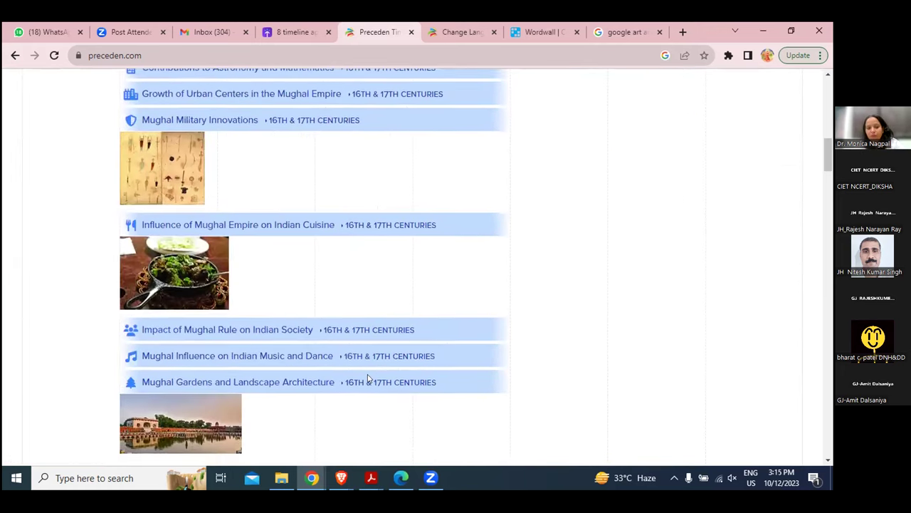
{"action": "scroll", "coordinate": [367, 378], "scroll_direction": "down", "scroll_amount": 7}
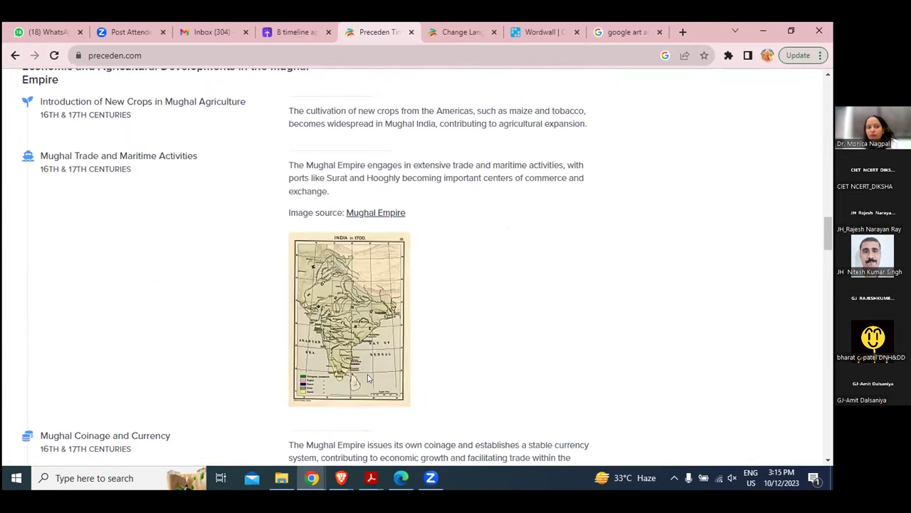
{"action": "scroll", "coordinate": [369, 378], "scroll_direction": "up", "scroll_amount": 2}
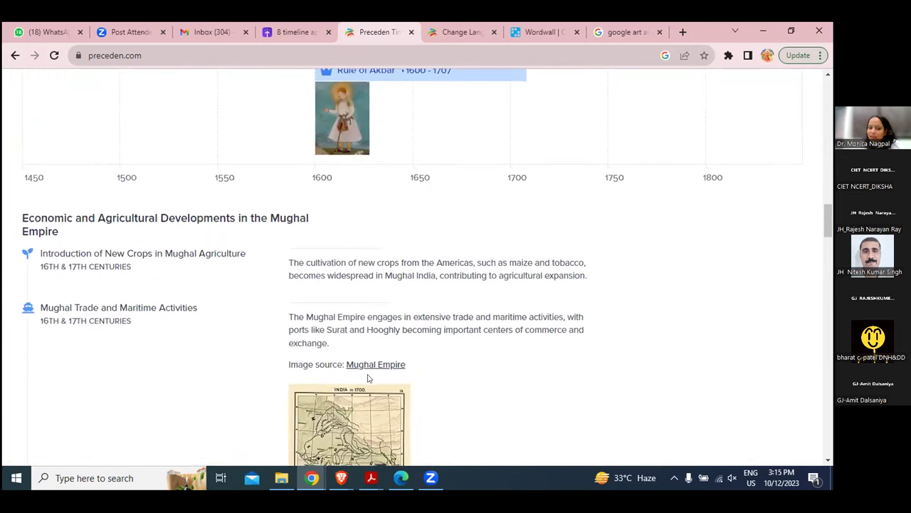
{"action": "scroll", "coordinate": [368, 378], "scroll_direction": "down", "scroll_amount": 2}
{"action": "scroll", "coordinate": [369, 378], "scroll_direction": "up", "scroll_amount": 2}
{"action": "scroll", "coordinate": [368, 378], "scroll_direction": "down", "scroll_amount": 3}
{"action": "scroll", "coordinate": [368, 378], "scroll_direction": "down", "scroll_amount": 13}
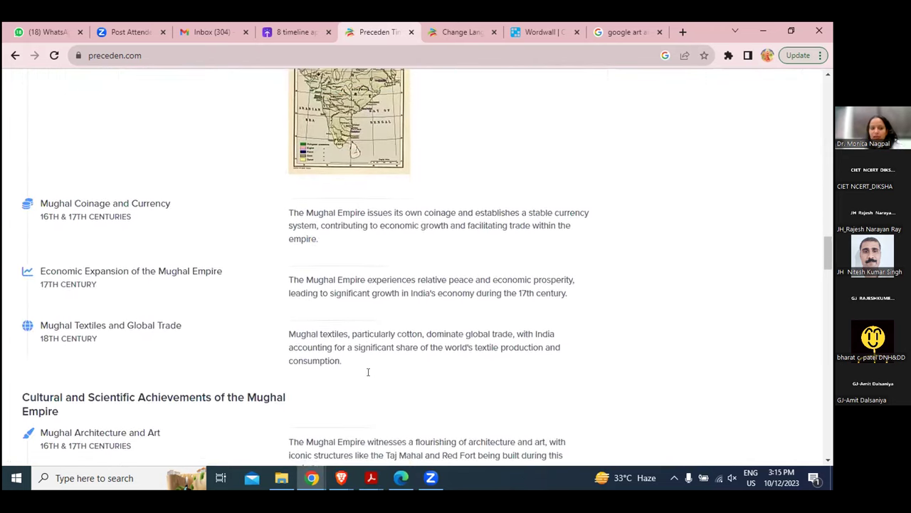
{"action": "scroll", "coordinate": [368, 378], "scroll_direction": "down", "scroll_amount": 4}
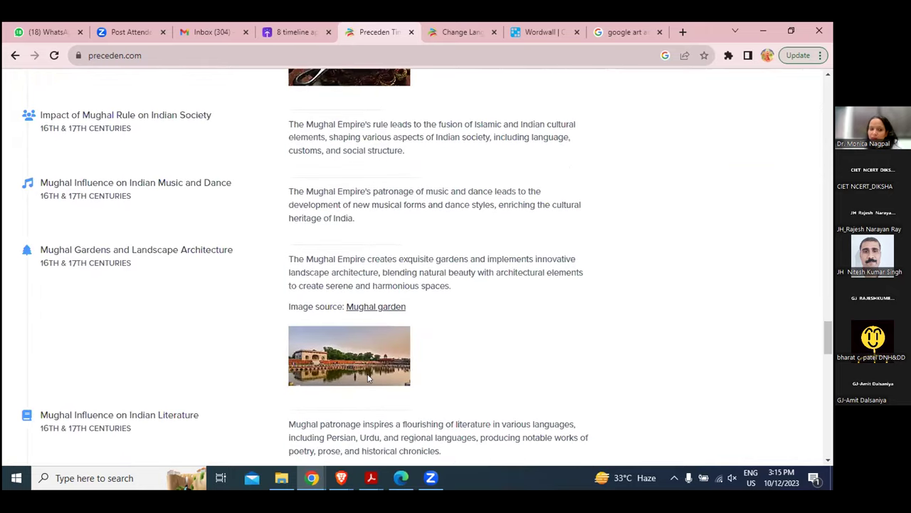
{"action": "scroll", "coordinate": [368, 378], "scroll_direction": "down", "scroll_amount": 2}
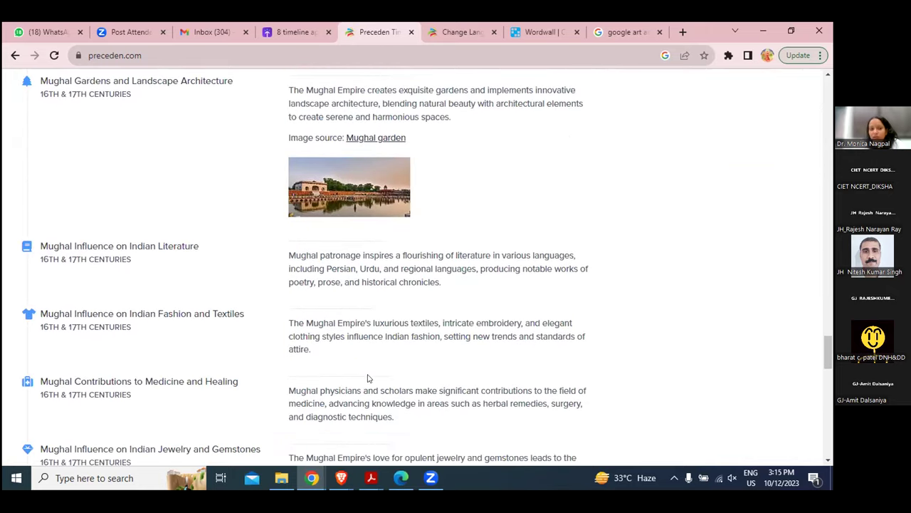
{"action": "scroll", "coordinate": [368, 371], "scroll_direction": "down", "scroll_amount": 3}
{"action": "scroll", "coordinate": [368, 371], "scroll_direction": "down", "scroll_amount": 4}
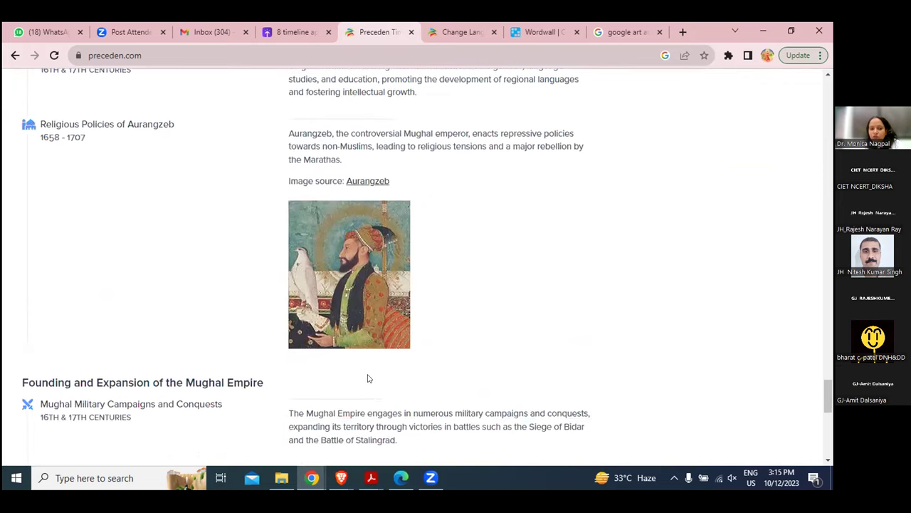
{"action": "scroll", "coordinate": [369, 378], "scroll_direction": "down", "scroll_amount": 1}
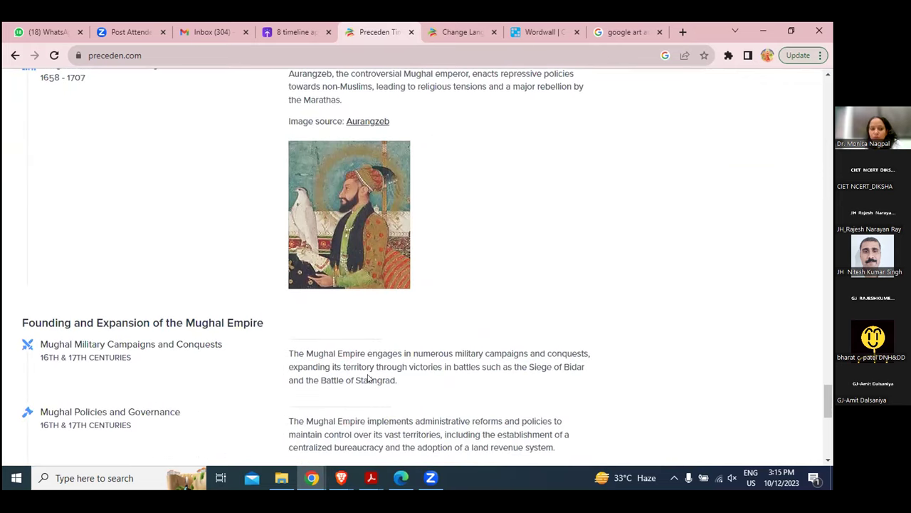
{"action": "scroll", "coordinate": [368, 378], "scroll_direction": "down", "scroll_amount": 2}
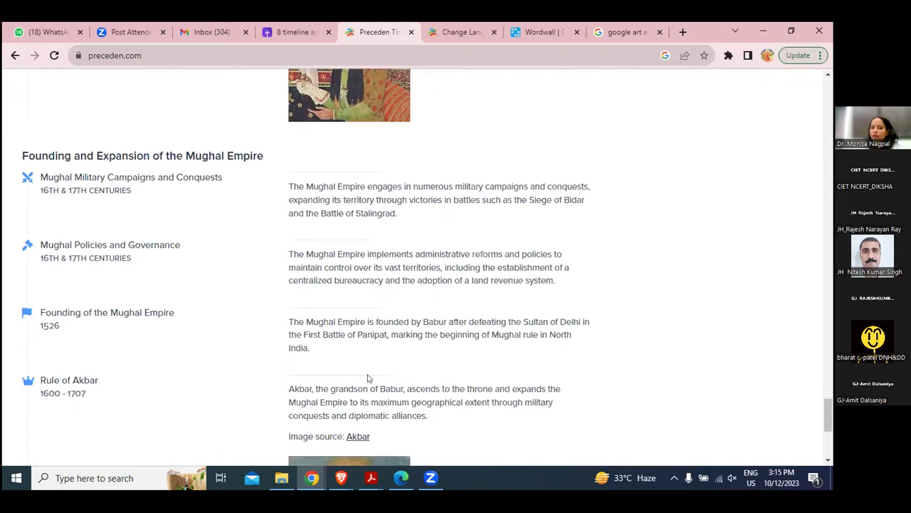
{"action": "scroll", "coordinate": [368, 375], "scroll_direction": "down", "scroll_amount": 1}
{"action": "scroll", "coordinate": [303, 218], "scroll_direction": "down", "scroll_amount": 3}
- Replace the AI timeline topic with "prime ministers of india After independence"
{"action": "scroll", "coordinate": [303, 220], "scroll_direction": "up", "scroll_amount": 20}
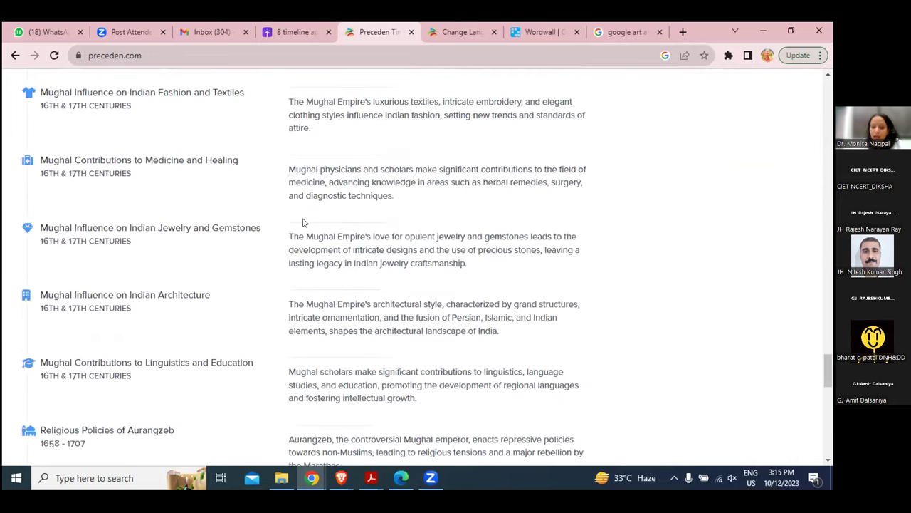
{"action": "scroll", "coordinate": [303, 222], "scroll_direction": "up", "scroll_amount": 15}
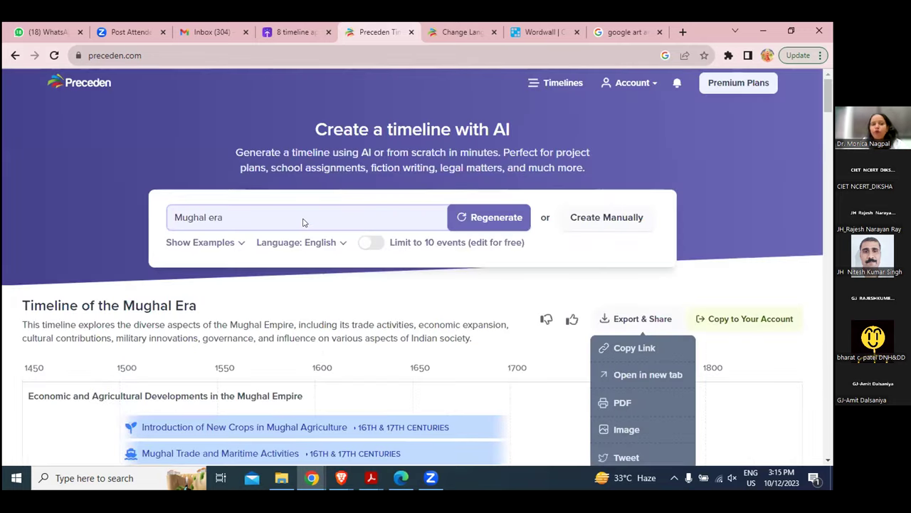
{"action": "key", "text": "BackSpace"}
{"action": "key", "text": "BackSpace"}
{"action": "key", "text": "BackSpace"}
{"action": "key", "text": "BackSpace"}
{"action": "key", "text": "BackSpace"}
{"action": "key", "text": "BackSpace"}
{"action": "key", "text": "BackSpace"}
{"action": "key", "text": "BackSpace"}
{"action": "key", "text": "BackSpace"}
{"action": "key", "text": "BackSpace"}
{"action": "type", "text": "pr"}
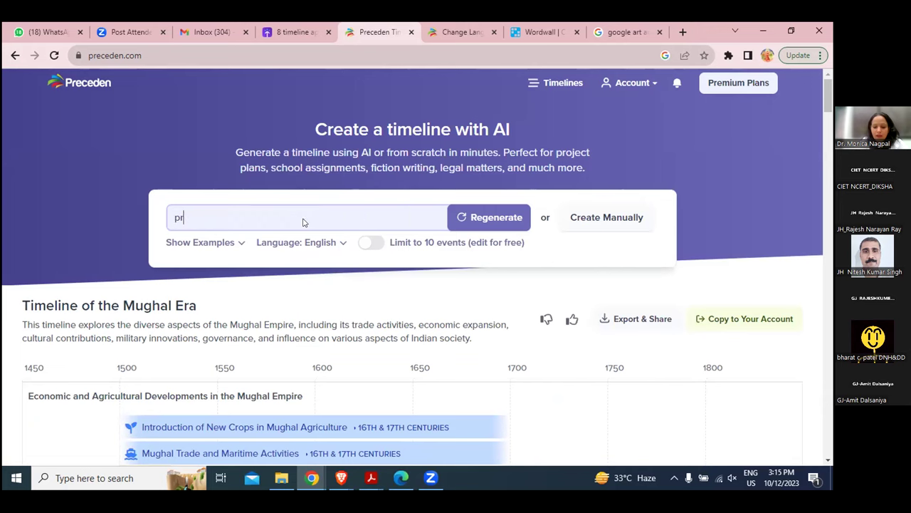
{"action": "type", "text": "imeminsters"}
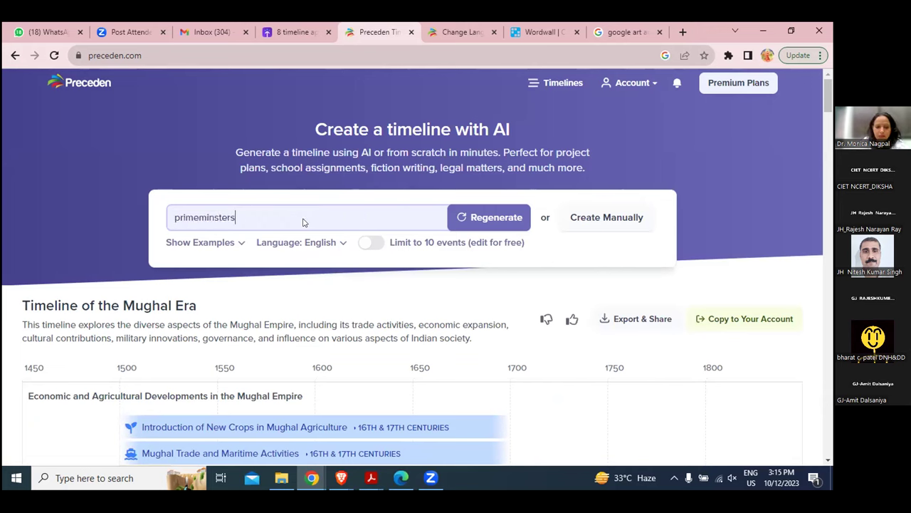
{"action": "key", "text": "BackSpace"}
{"action": "key", "text": "BackSpace"}
{"action": "key", "text": "BackSpace"}
{"action": "key", "text": "BackSpace"}
{"action": "key", "text": "BackSpace"}
{"action": "key", "text": "BackSpace"}
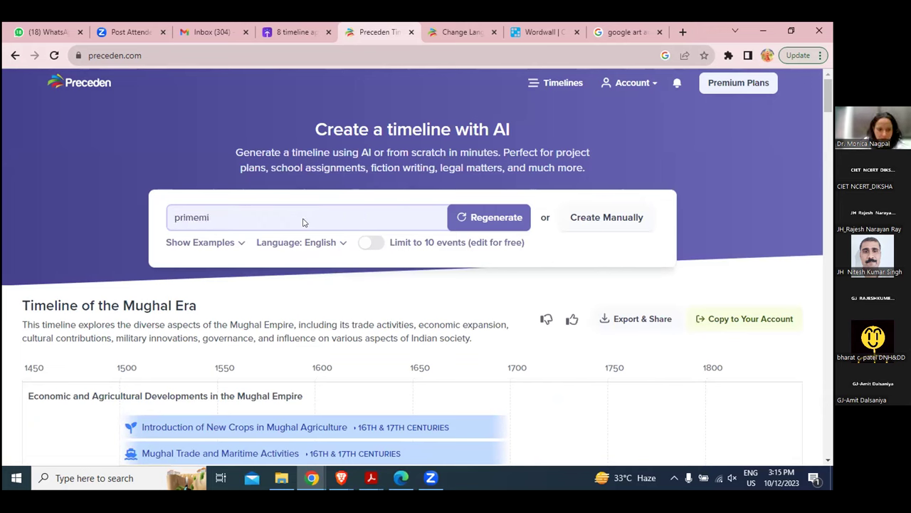
{"action": "type", "text": "ministers o"}
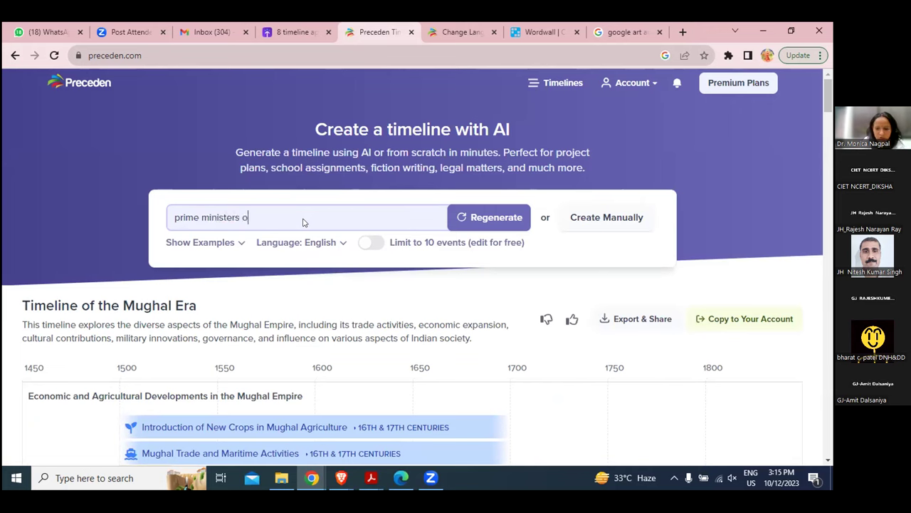
{"action": "type", "text": "f india "}
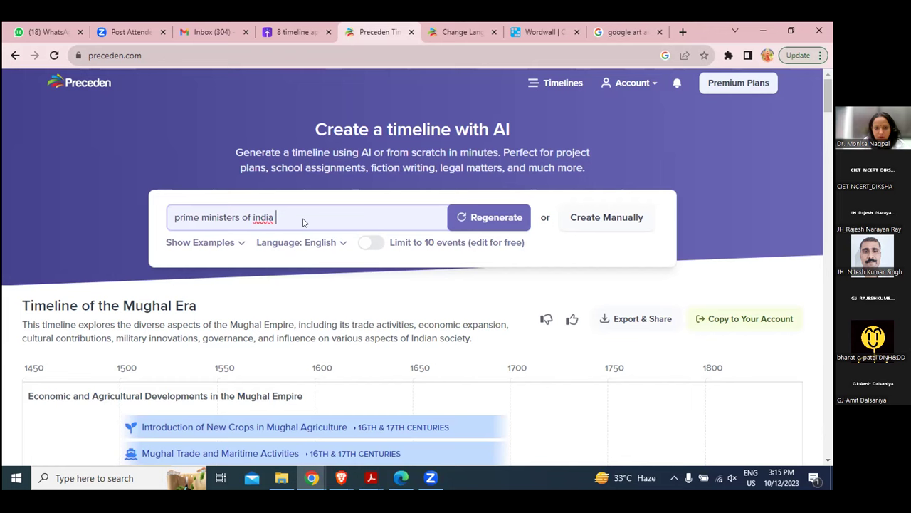
{"action": "type", "text": "from"}
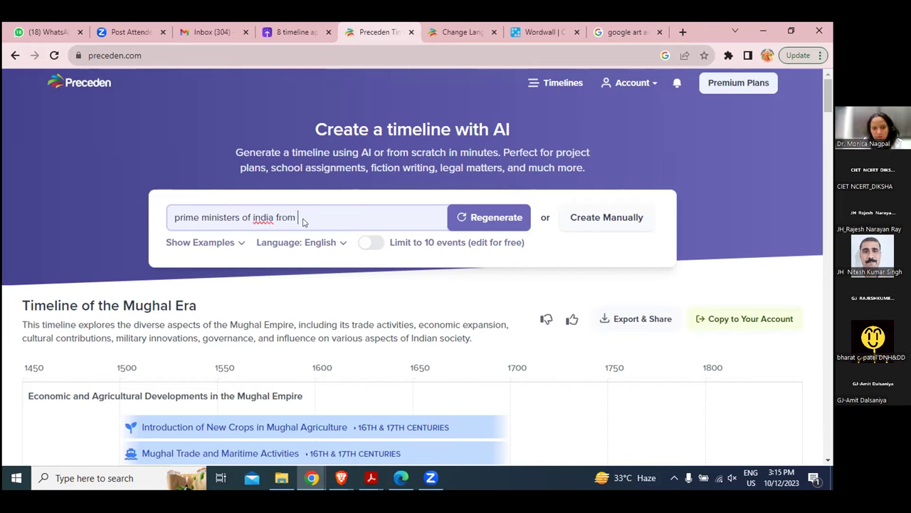
{"action": "key", "text": "BackSpace"}
{"action": "key", "text": "BackSpace"}
{"action": "key", "text": "BackSpace"}
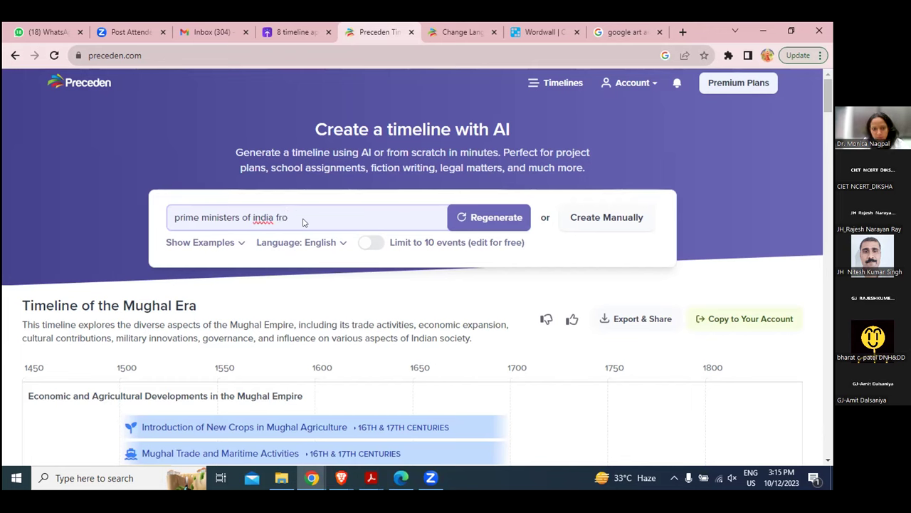
{"action": "type", "text": "After indepen"}
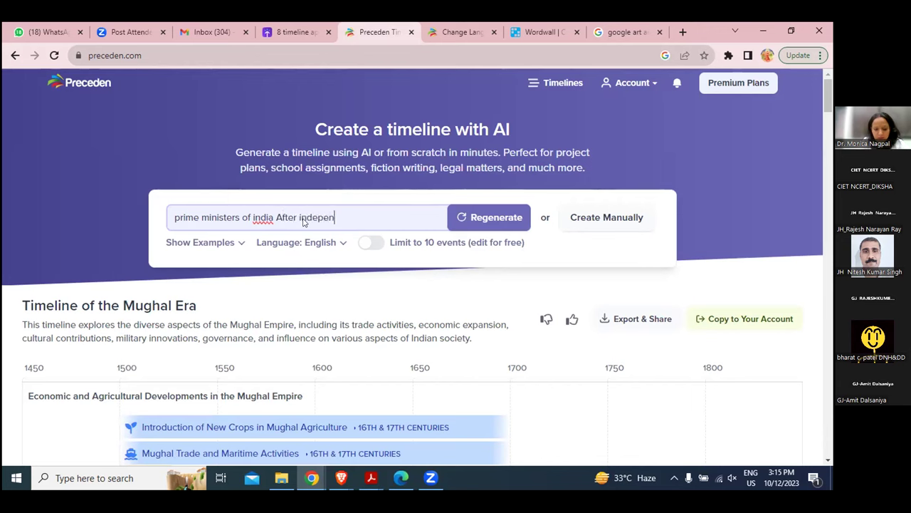
{"action": "type", "text": "dence"}
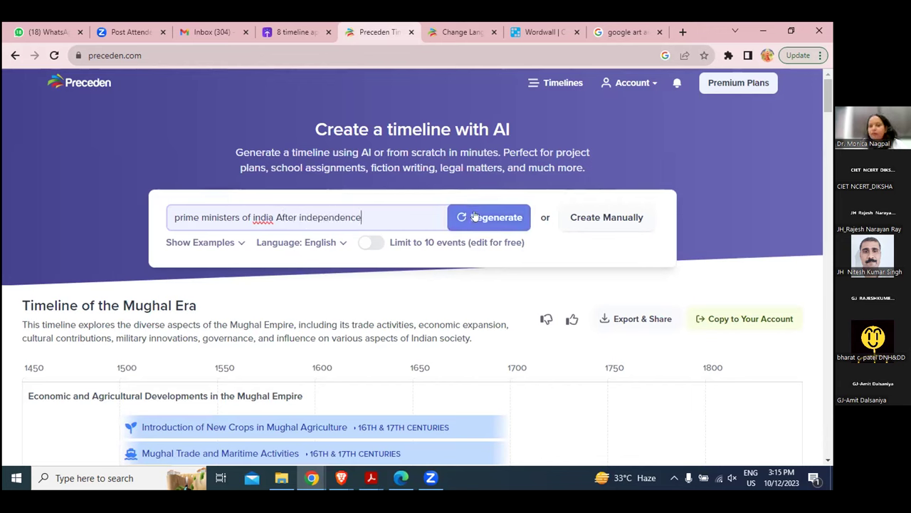
- Try to generate the prime ministers timeline with AI, and manually create a private blank timeline with the Simple layout
{"action": "left_click", "coordinate": [475, 217]}
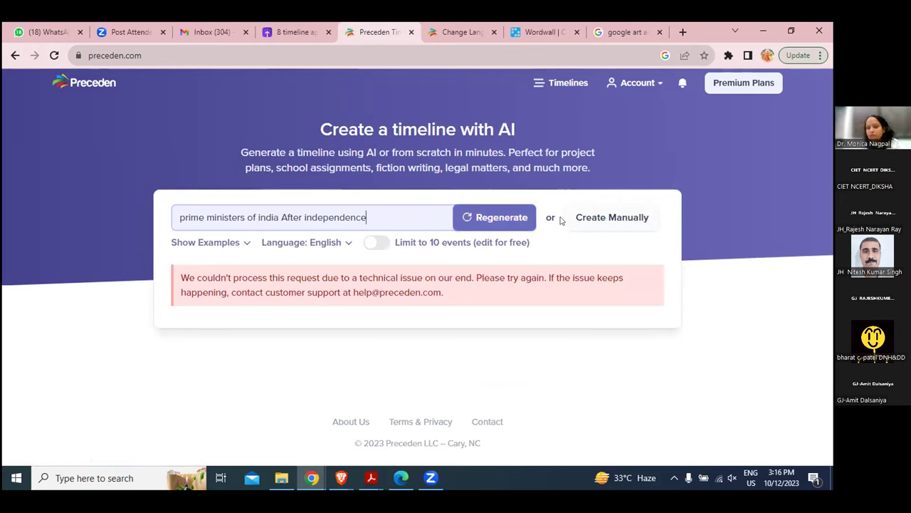
{"action": "left_click", "coordinate": [624, 220]}
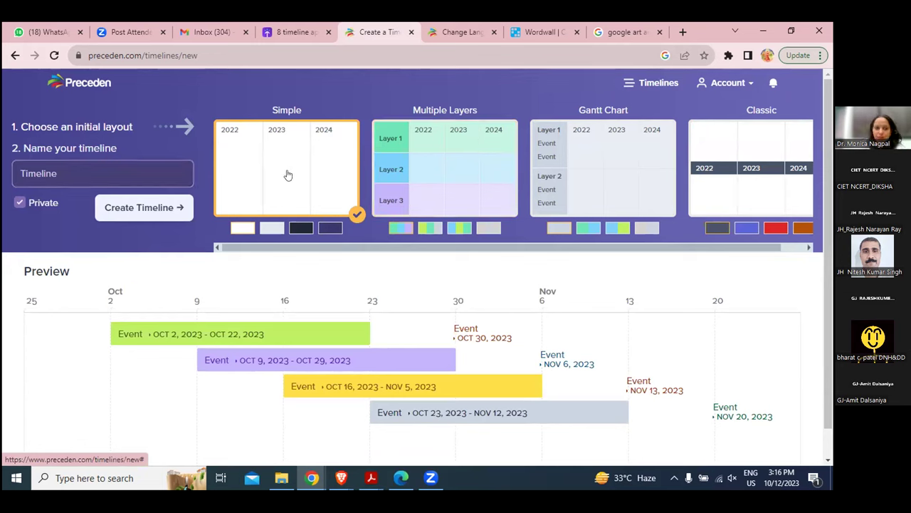
{"action": "left_click", "coordinate": [106, 176]}
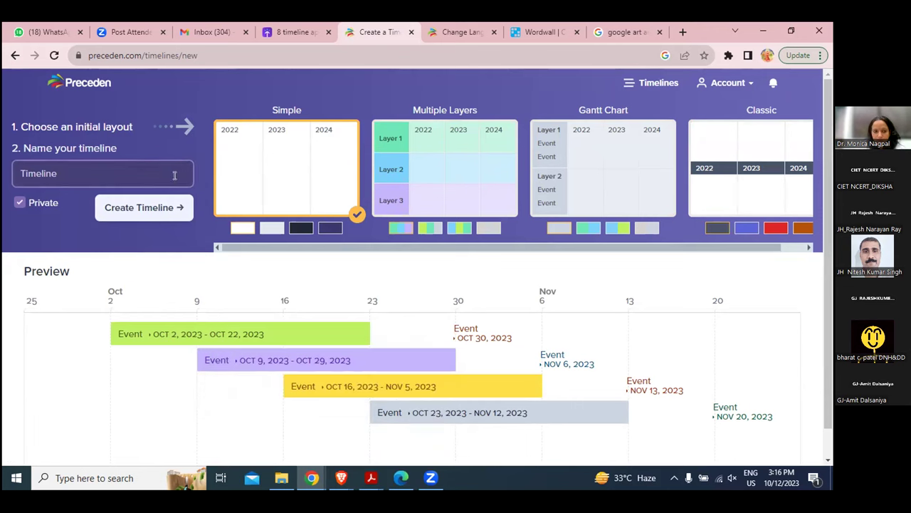
{"action": "left_click", "coordinate": [173, 209]}
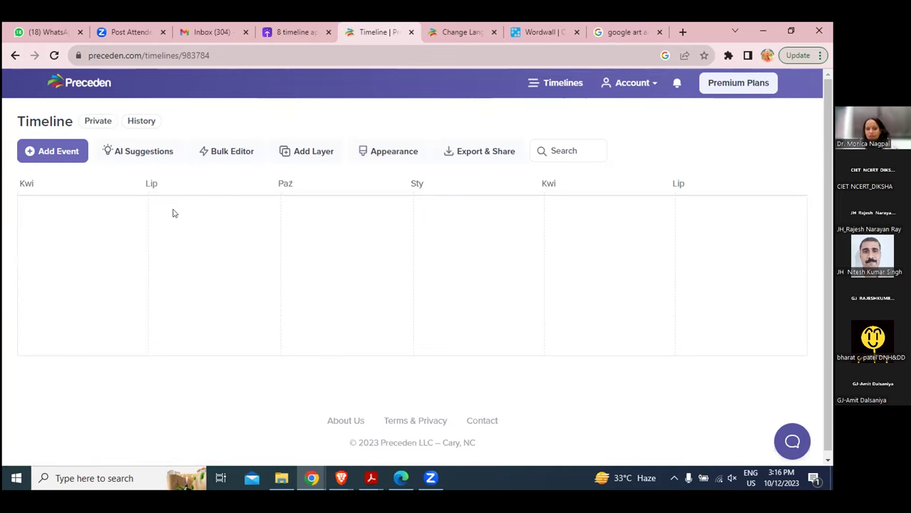
- Open the form for adding an event to the blank timeline, review its fields and extra options, and close it
{"action": "left_click", "coordinate": [68, 154]}
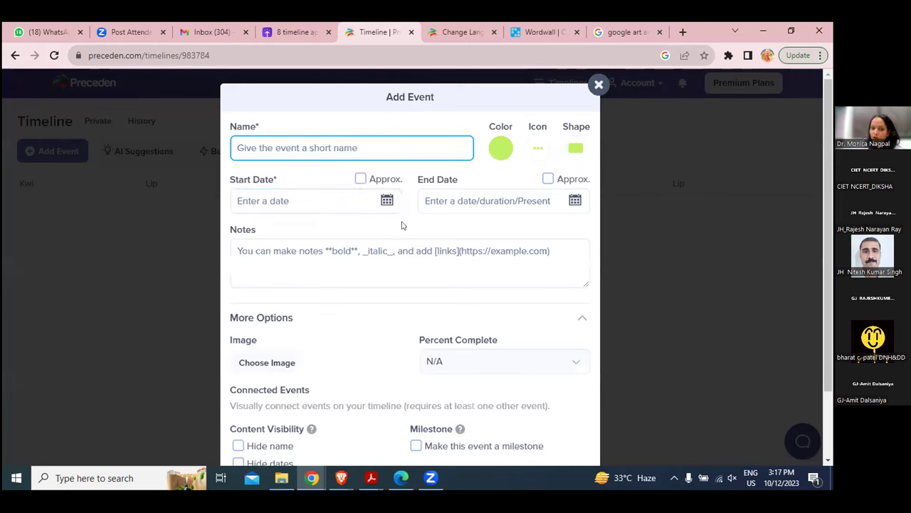
{"action": "scroll", "coordinate": [402, 225], "scroll_direction": "down", "scroll_amount": 2}
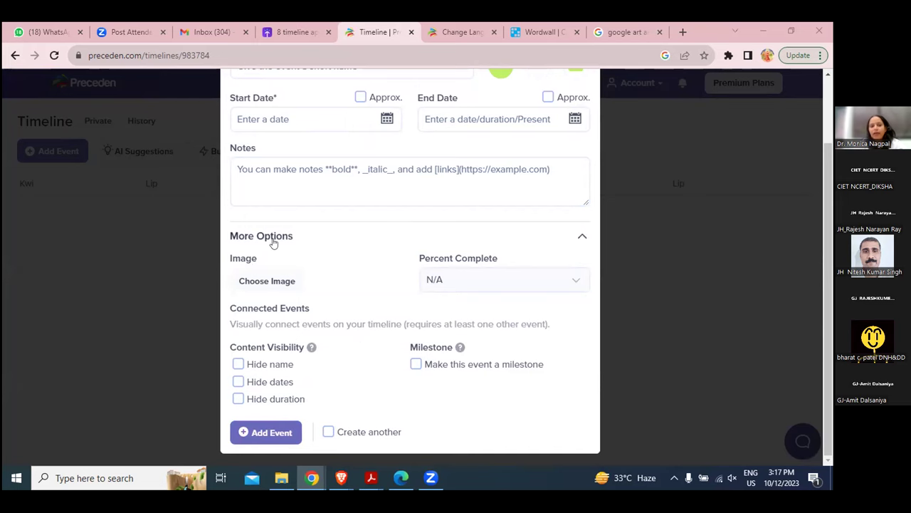
{"action": "left_click", "coordinate": [332, 183]}
{"action": "scroll", "coordinate": [332, 183], "scroll_direction": "up", "scroll_amount": 2}
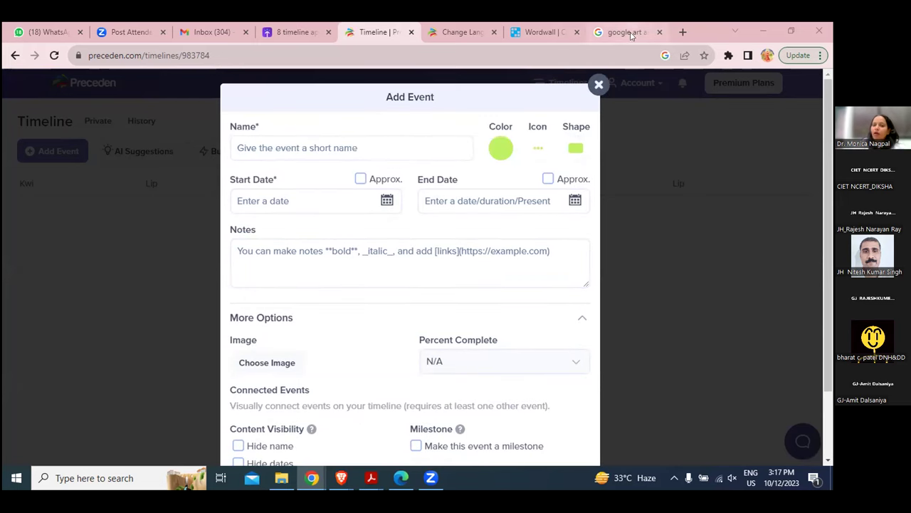
{"action": "left_click", "coordinate": [598, 87]}
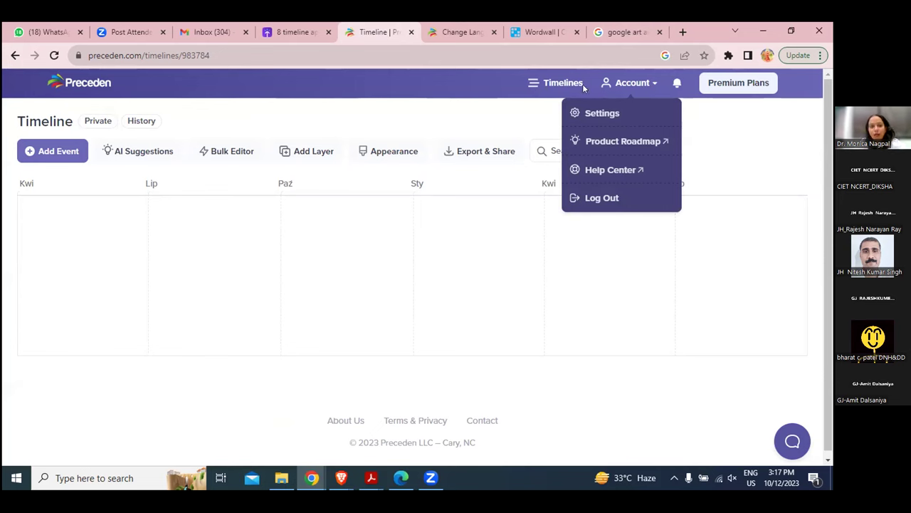
- Close the two Preceden tabs and open the Quizizz website through a Google search for "quizizz"
{"action": "left_click", "coordinate": [411, 32]}
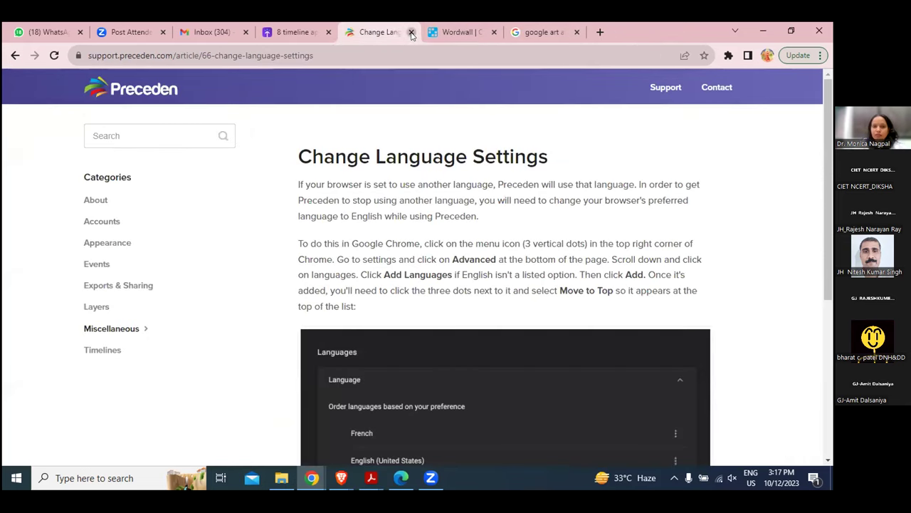
{"action": "left_click", "coordinate": [412, 32]}
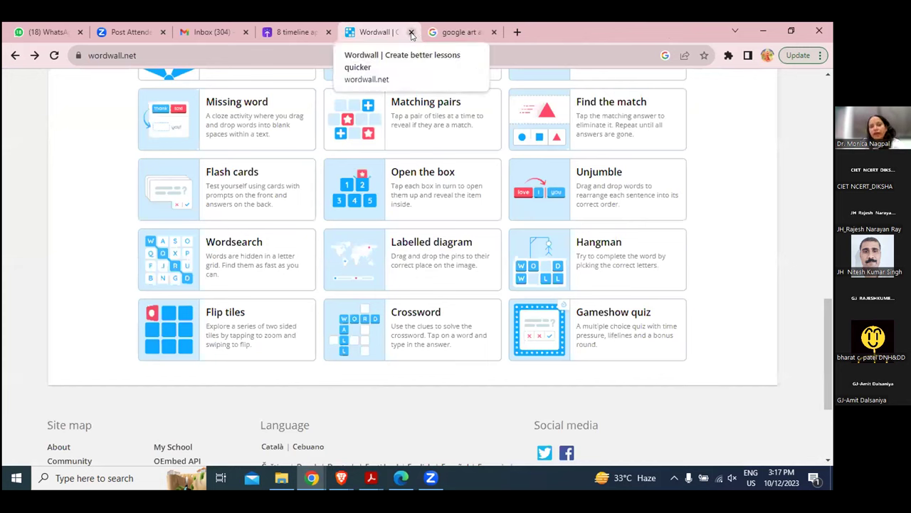
{"action": "left_click", "coordinate": [308, 55]}
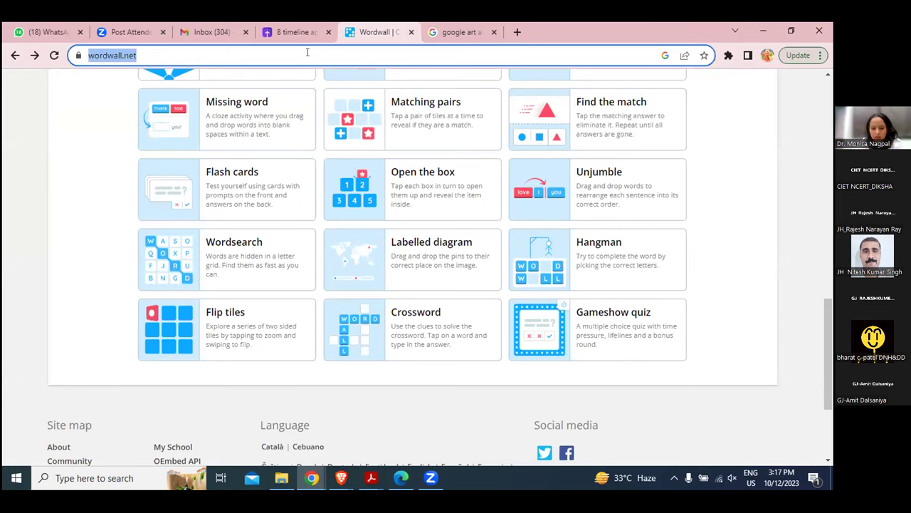
{"action": "type", "text": "quiz"}
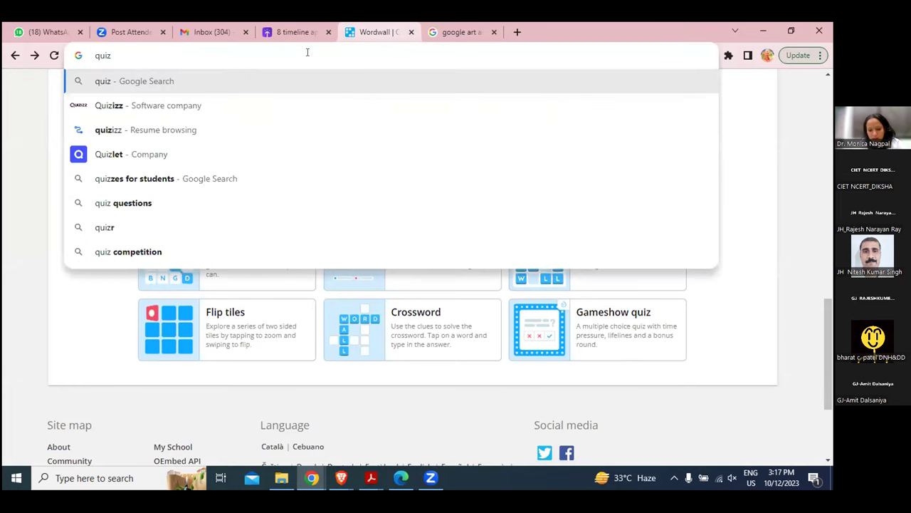
{"action": "type", "text": "izz"}
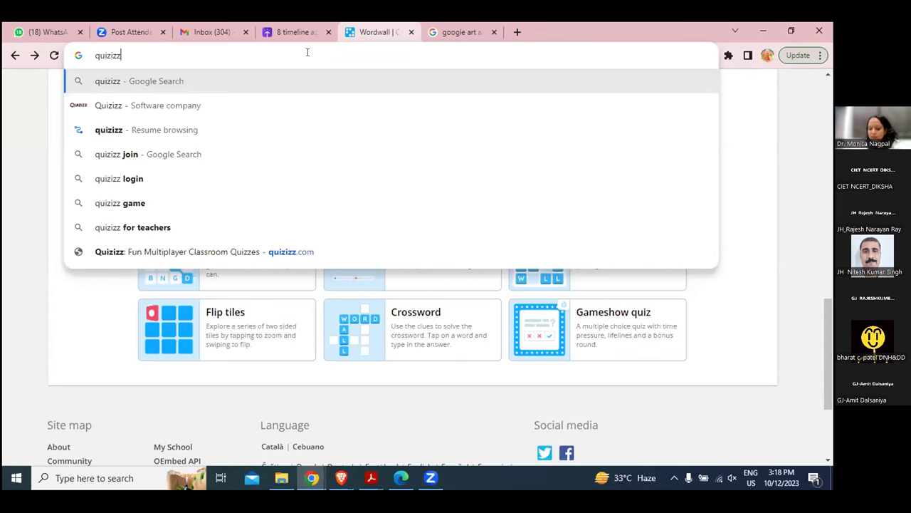
{"action": "key", "text": "Return"}
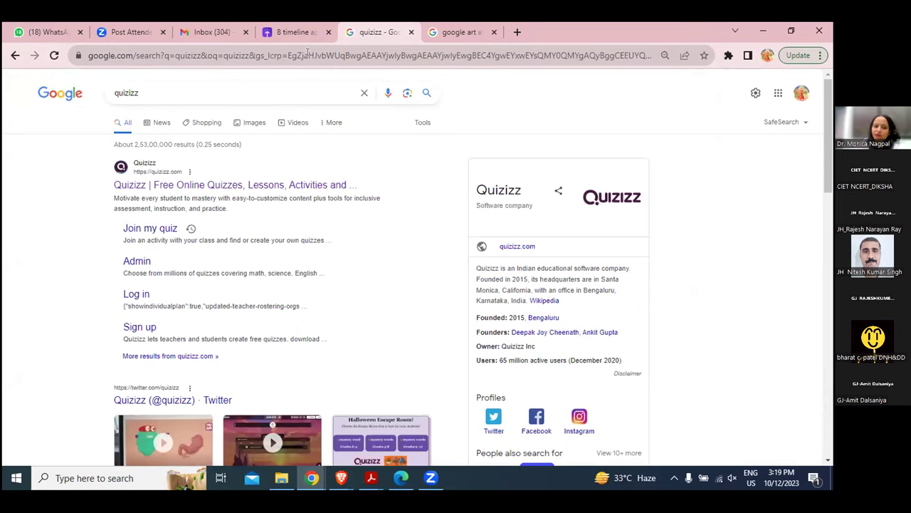
{"action": "left_click", "coordinate": [202, 184]}
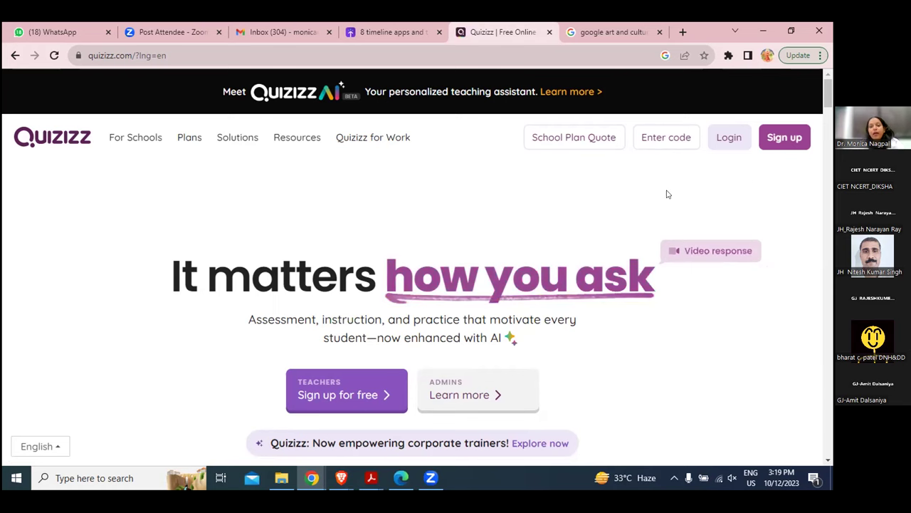
- Log in to Quizizz with an existing Google account
{"action": "left_click", "coordinate": [727, 145]}
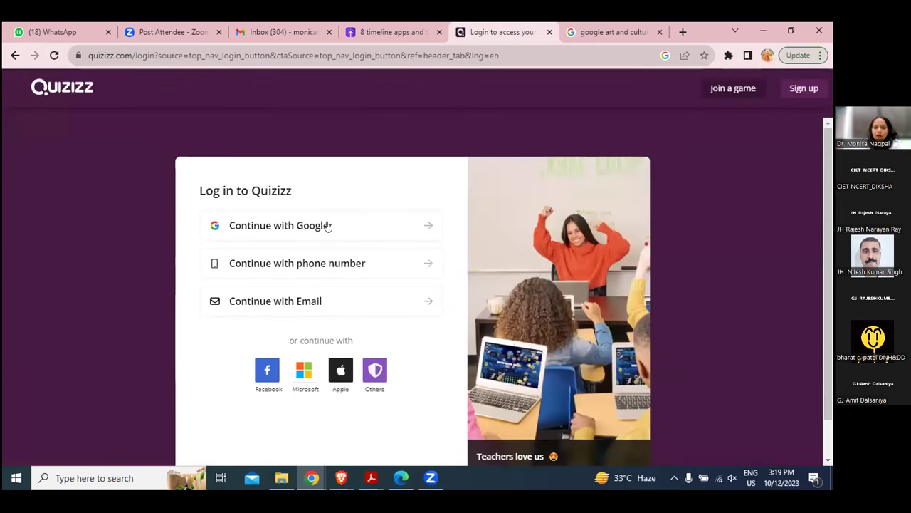
{"action": "left_click", "coordinate": [327, 225]}
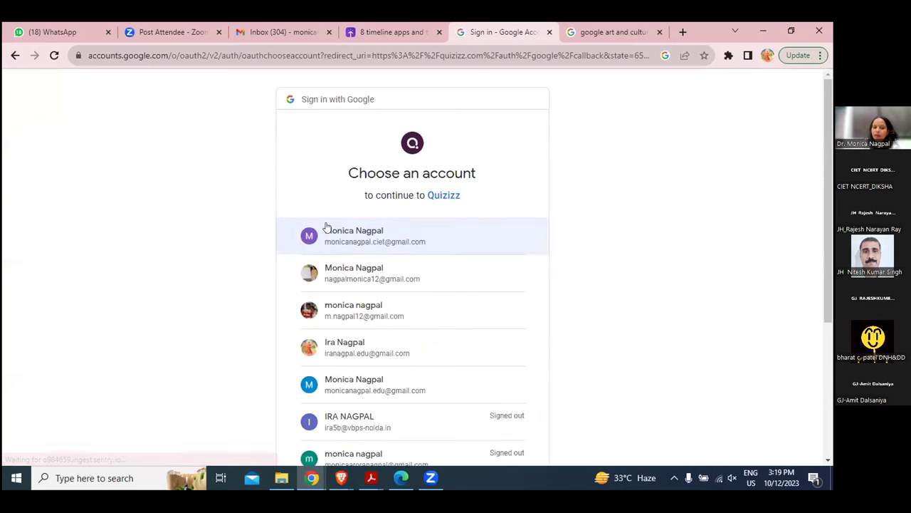
{"action": "left_click", "coordinate": [338, 282]}
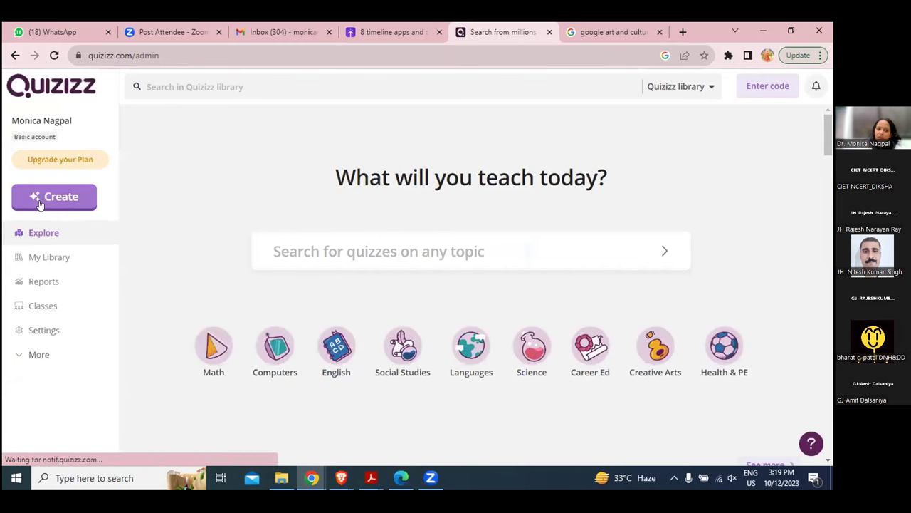
- Look through the published quizzes created by this account in the personal Quizizz library
{"action": "left_click", "coordinate": [50, 257]}
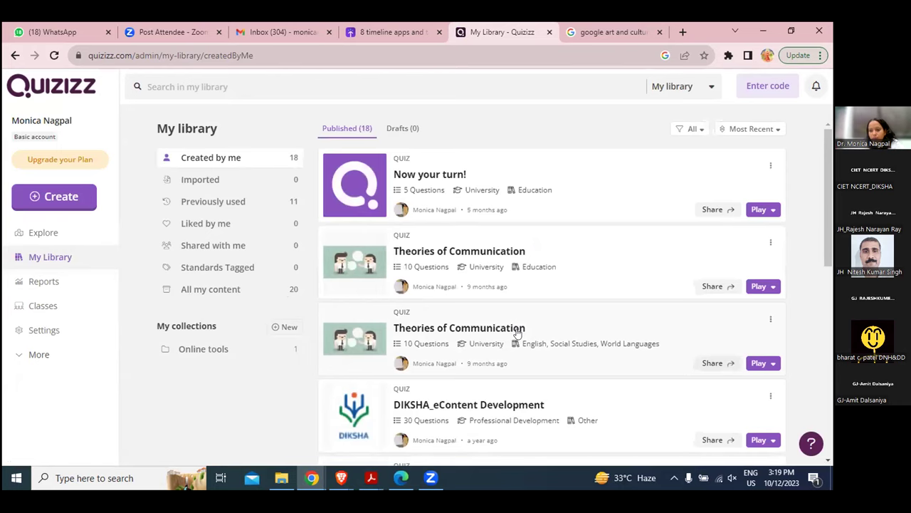
{"action": "scroll", "coordinate": [518, 334], "scroll_direction": "down", "scroll_amount": 8}
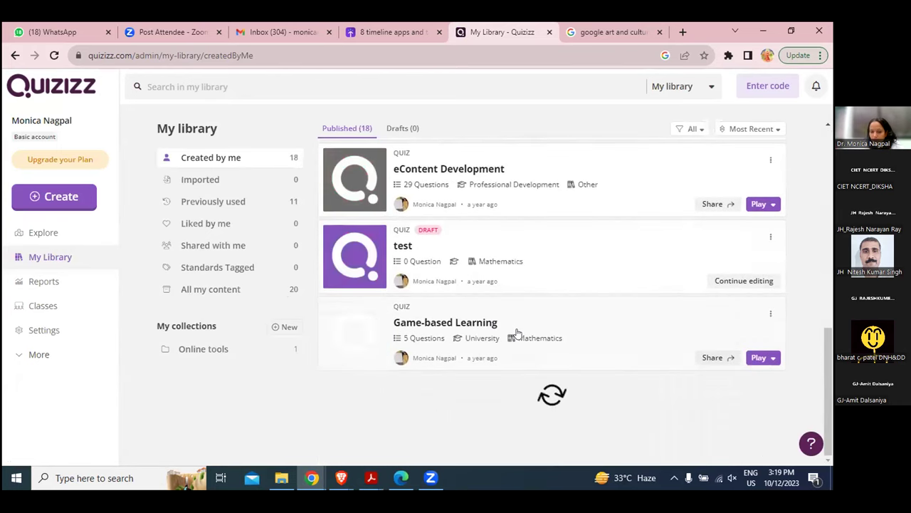
{"action": "scroll", "coordinate": [518, 334], "scroll_direction": "up", "scroll_amount": 8}
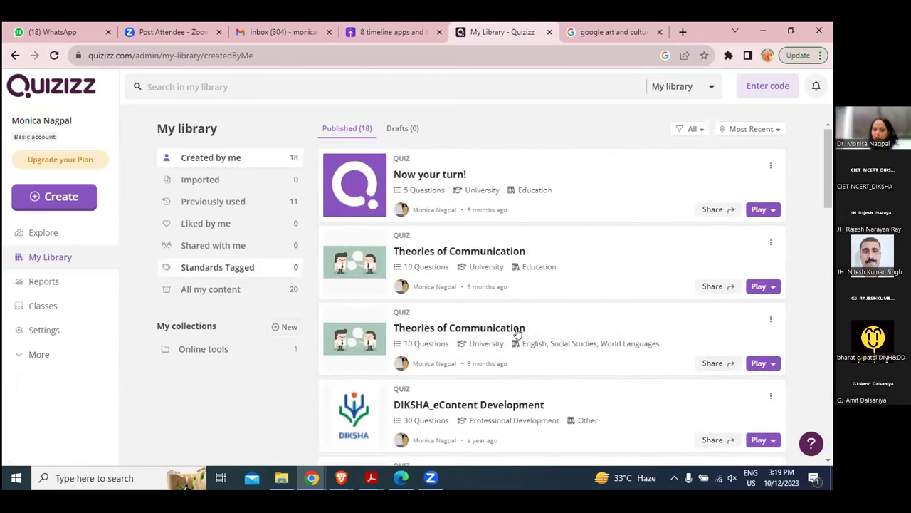
- Search the Quizizz library for the suggested Social Studies topic history and preview the Indian History quiz
{"action": "left_click", "coordinate": [44, 234]}
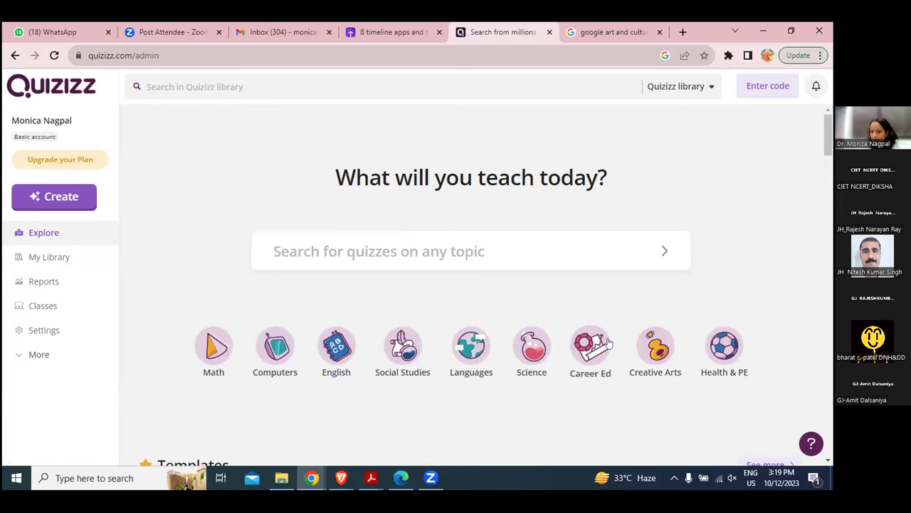
{"action": "left_click", "coordinate": [402, 347]}
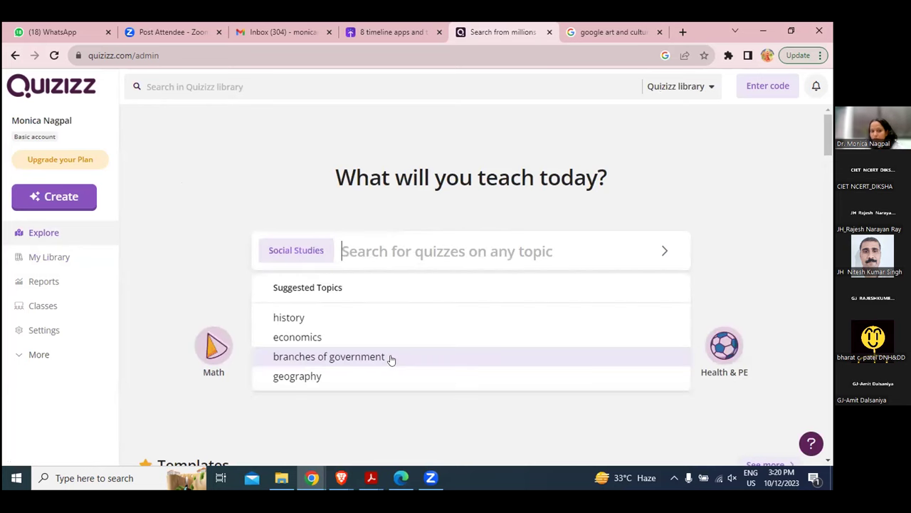
{"action": "left_click", "coordinate": [333, 318]}
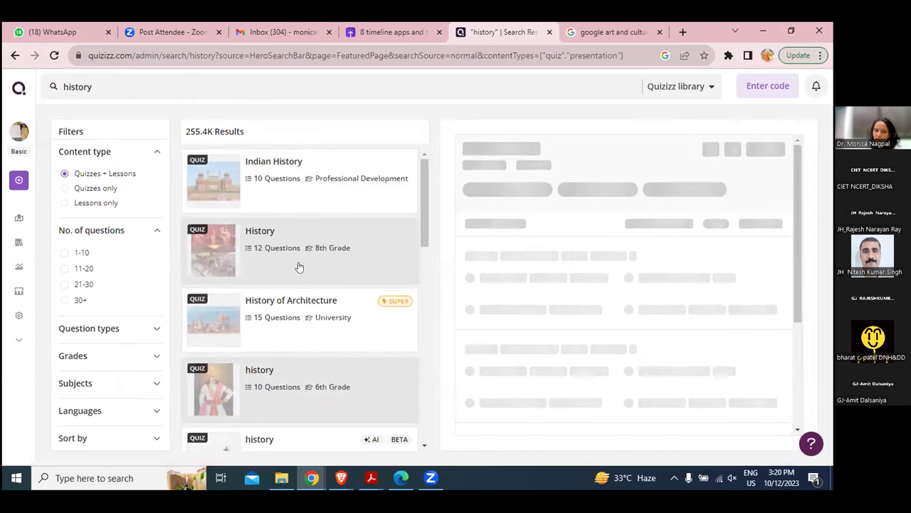
{"action": "left_click", "coordinate": [341, 320]}
{"action": "left_click", "coordinate": [342, 372]}
{"action": "left_click", "coordinate": [309, 177]}
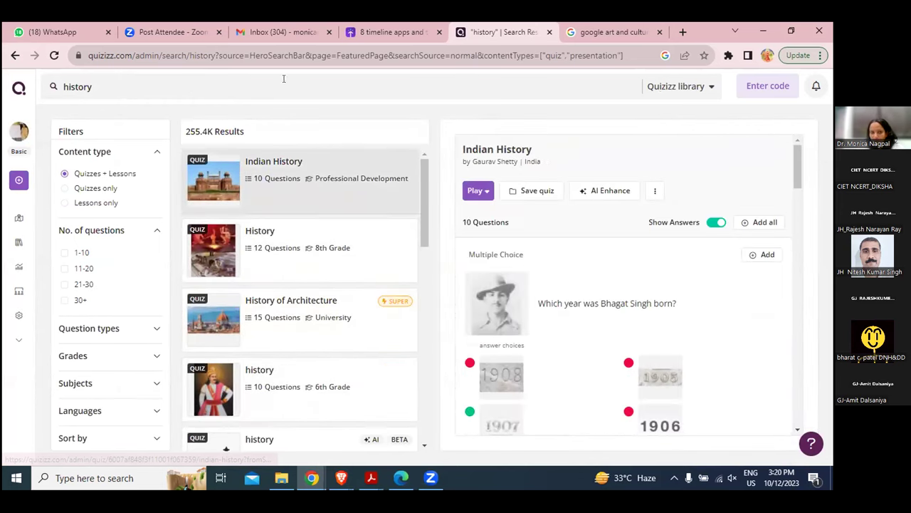
- Clear the history search text and browse the list of quiz results
{"action": "left_click", "coordinate": [279, 80]}
{"action": "key", "text": "BackSpace"}
{"action": "key", "text": "BackSpace"}
{"action": "key", "text": "BackSpace"}
{"action": "key", "text": "BackSpace"}
{"action": "key", "text": "BackSpace"}
{"action": "key", "text": "BackSpace"}
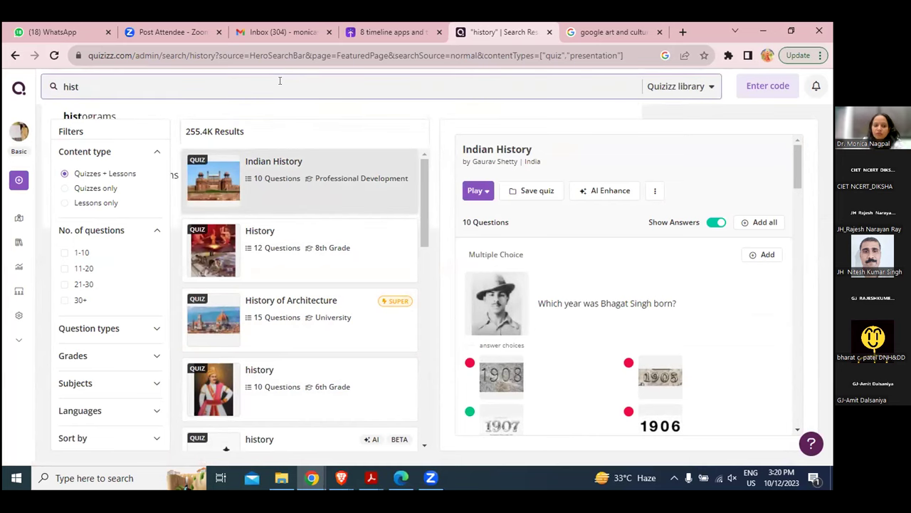
{"action": "key", "text": "BackSpace"}
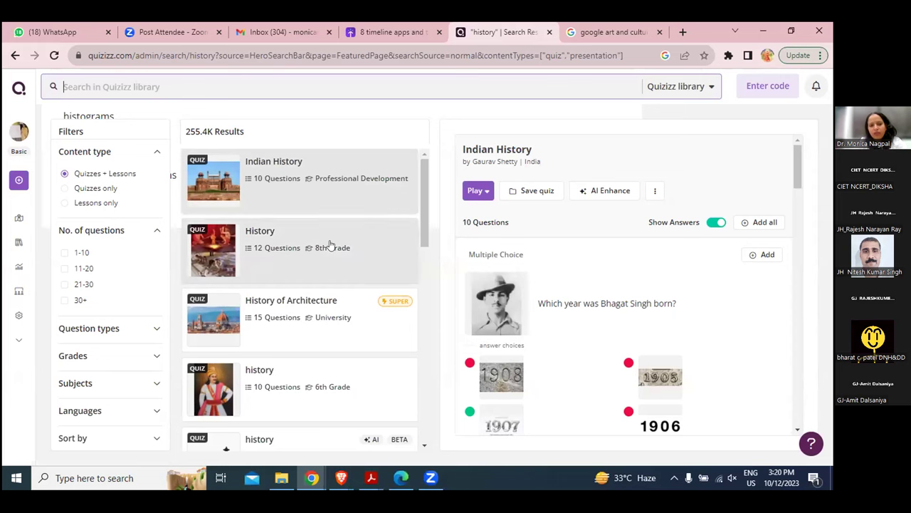
{"action": "scroll", "coordinate": [329, 246], "scroll_direction": "down", "scroll_amount": 5}
{"action": "scroll", "coordinate": [330, 245], "scroll_direction": "up", "scroll_amount": 5}
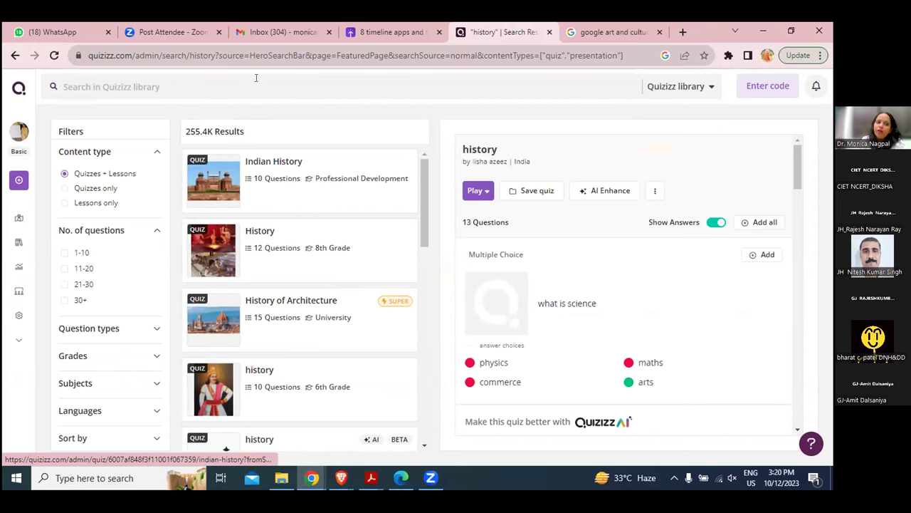
- Open the Indian History quiz page and read through its first questions and answer choices
{"action": "left_click", "coordinate": [327, 175]}
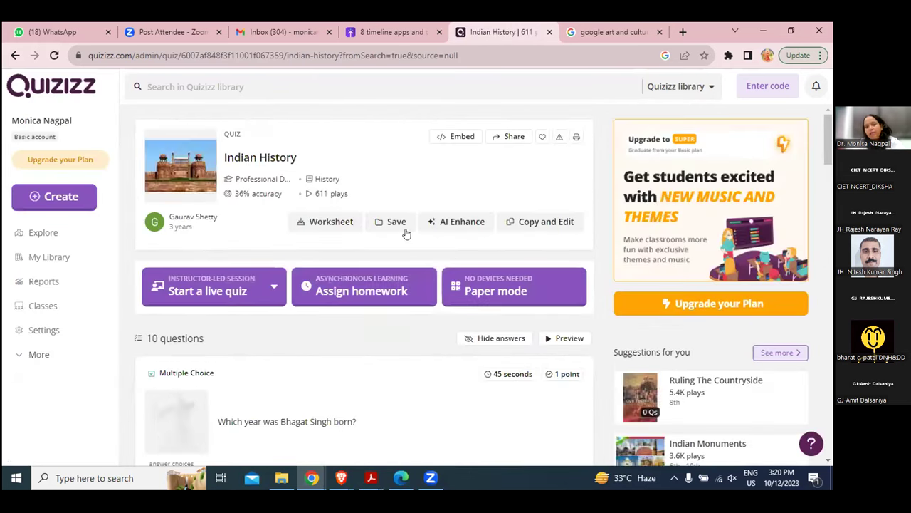
{"action": "scroll", "coordinate": [406, 234], "scroll_direction": "down", "scroll_amount": 5}
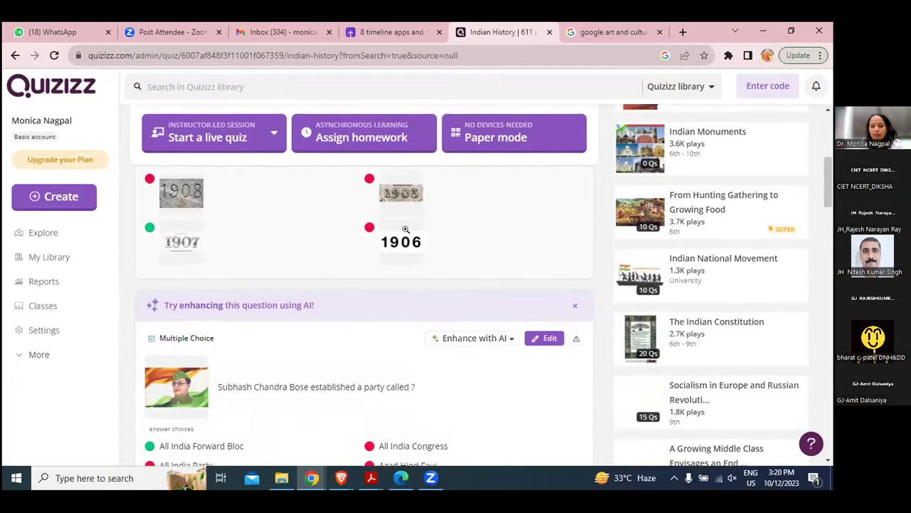
{"action": "scroll", "coordinate": [406, 230], "scroll_direction": "down", "scroll_amount": 3}
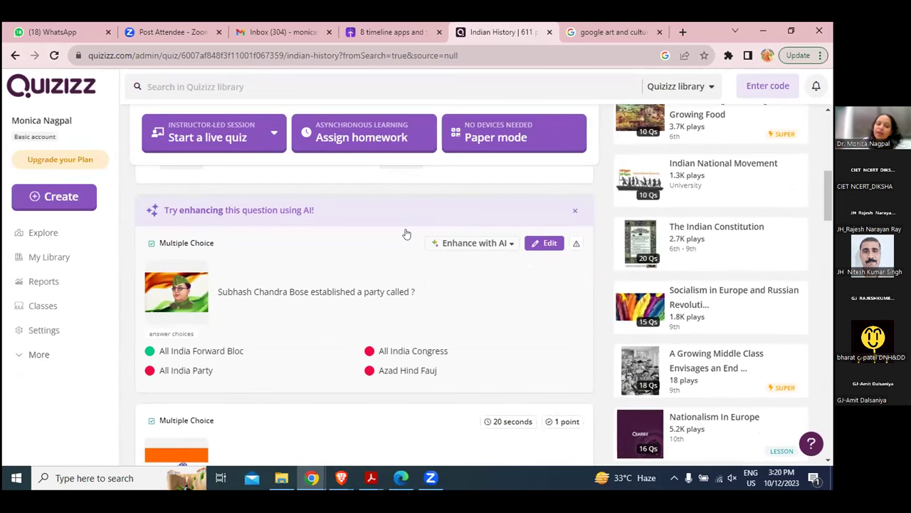
{"action": "scroll", "coordinate": [406, 235], "scroll_direction": "up", "scroll_amount": 5}
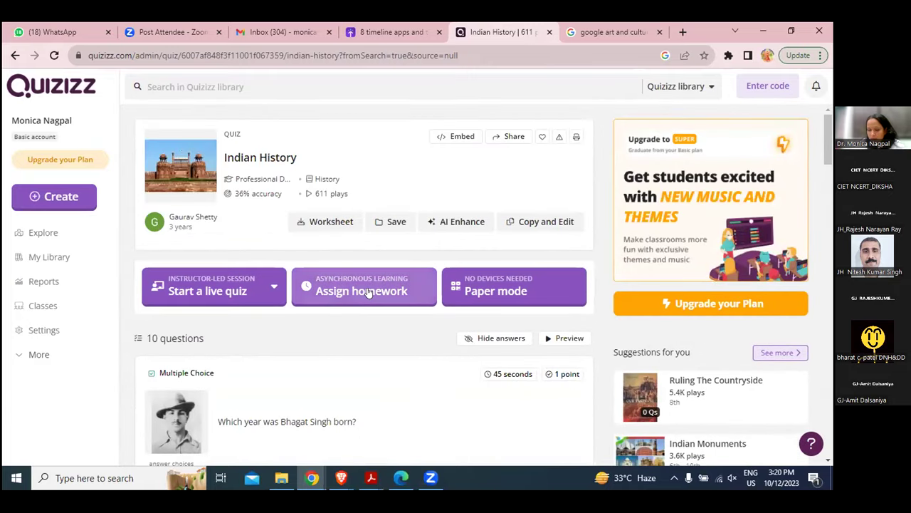
- Host the Indian History quiz as a live session in Classic mode, and end it from the join screen
{"action": "left_click", "coordinate": [272, 289]}
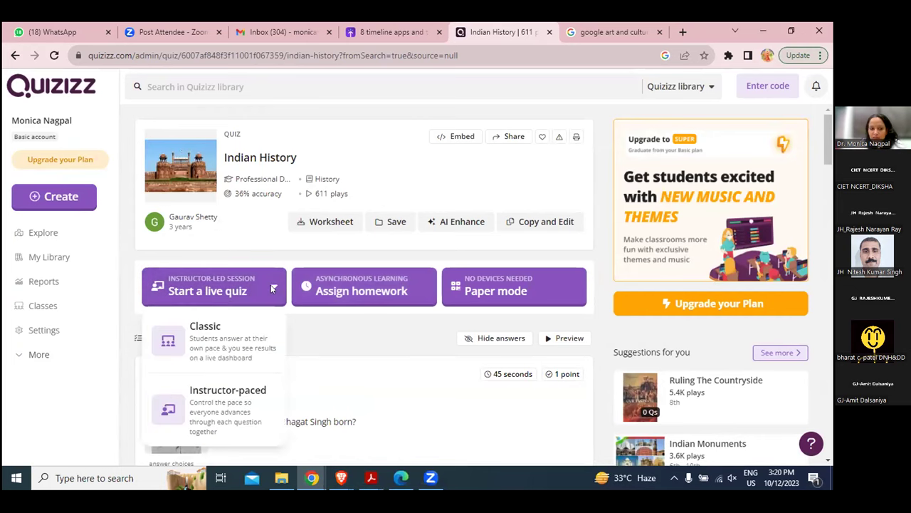
{"action": "left_click", "coordinate": [222, 349]}
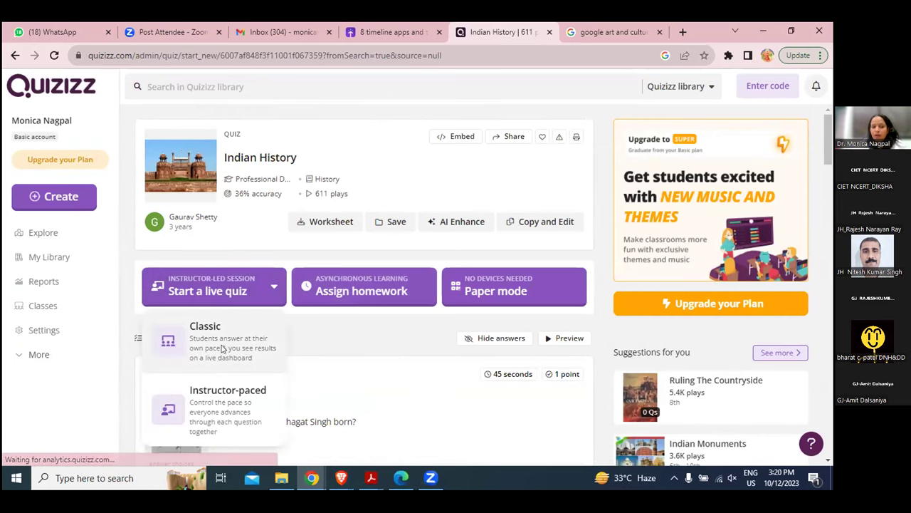
{"action": "left_click", "coordinate": [452, 361]}
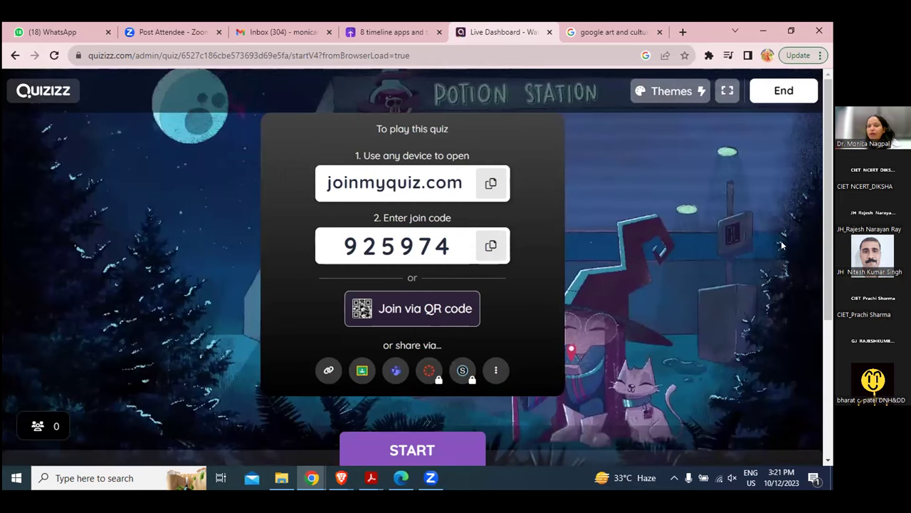
{"action": "left_click", "coordinate": [783, 90]}
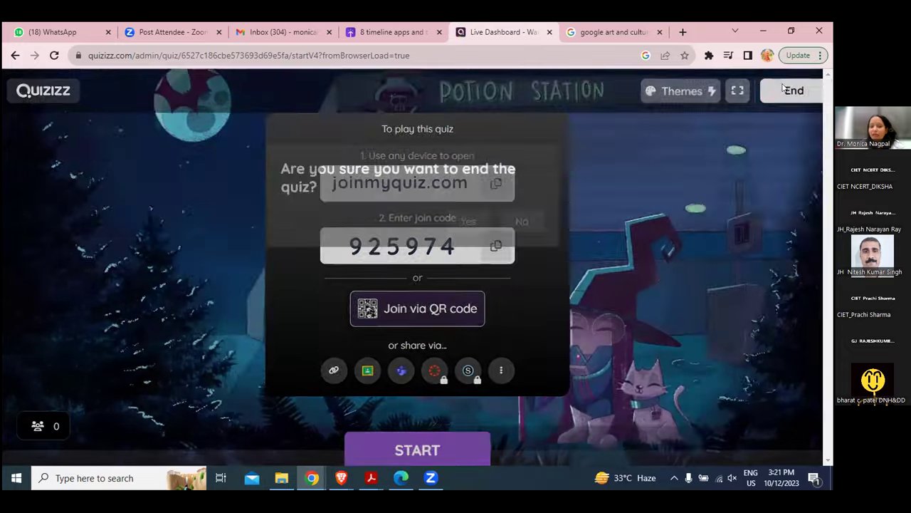
{"action": "left_click", "coordinate": [467, 171]}
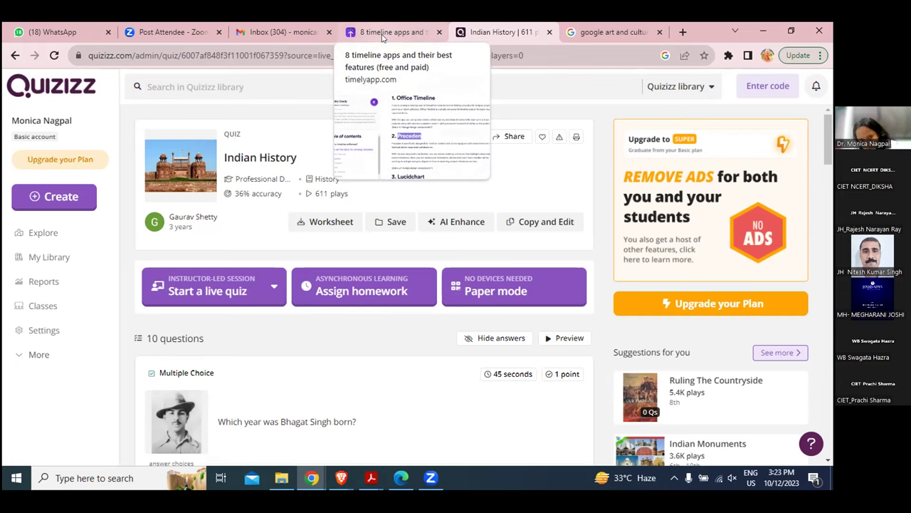
- Assign the Indian History quiz as homework with unlimited participant attempts and an Oct 13 2023, 03:30 PM deadline
{"action": "left_click", "coordinate": [358, 292]}
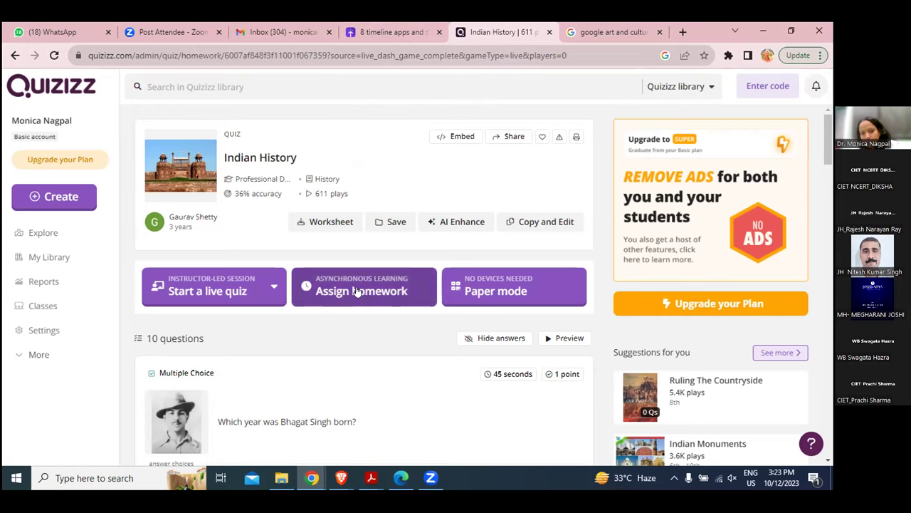
{"action": "scroll", "coordinate": [358, 292], "scroll_direction": "down", "scroll_amount": 2}
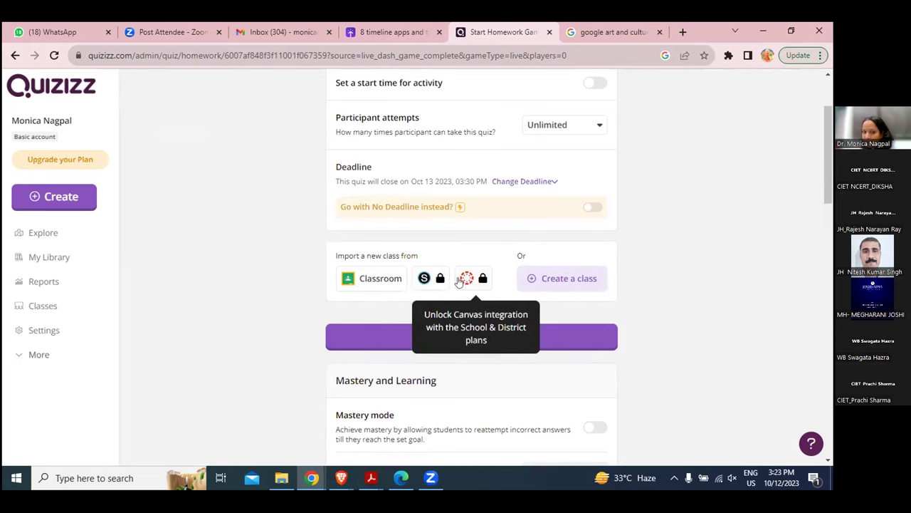
{"action": "left_click", "coordinate": [406, 349]}
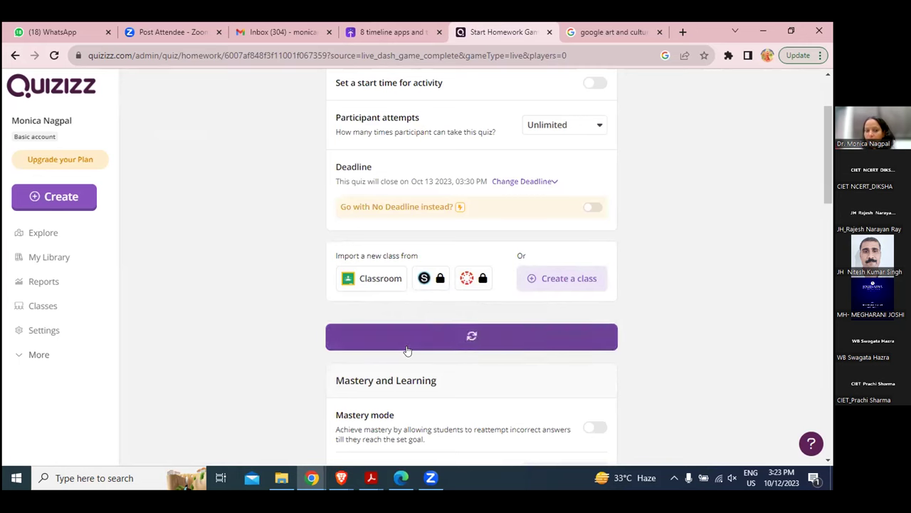